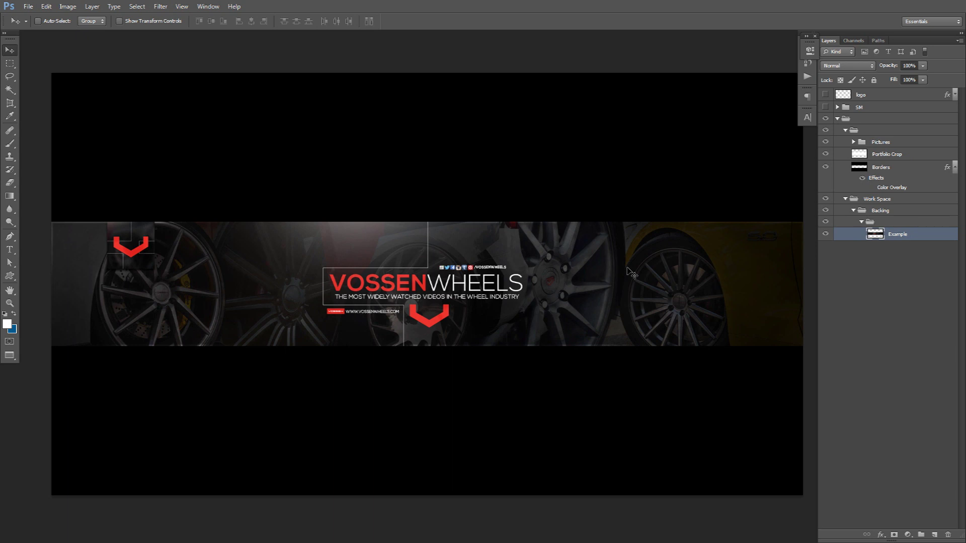
Hide the Example layer and add a new empty layer above it in the Backing group.
left_click_drag(626, 265, 612, 264)
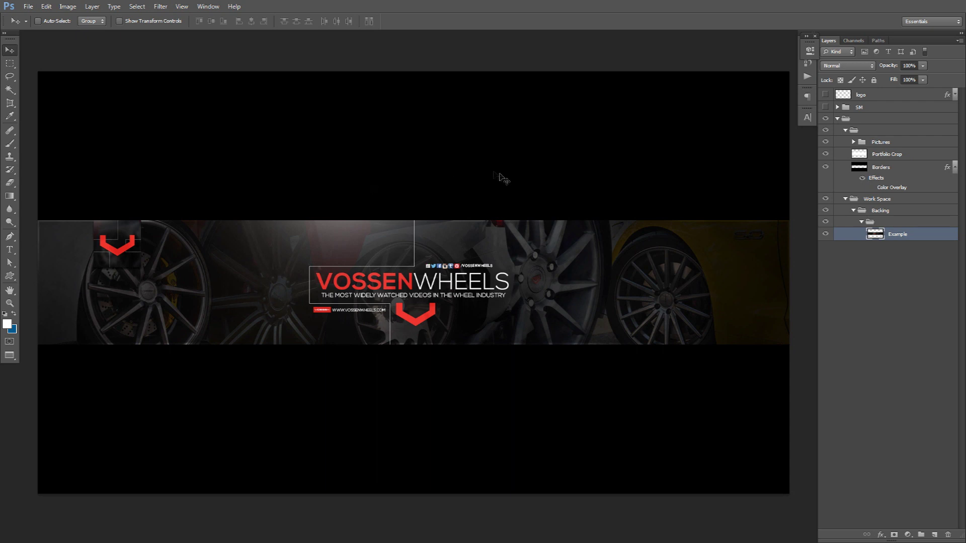
left_click(825, 233)
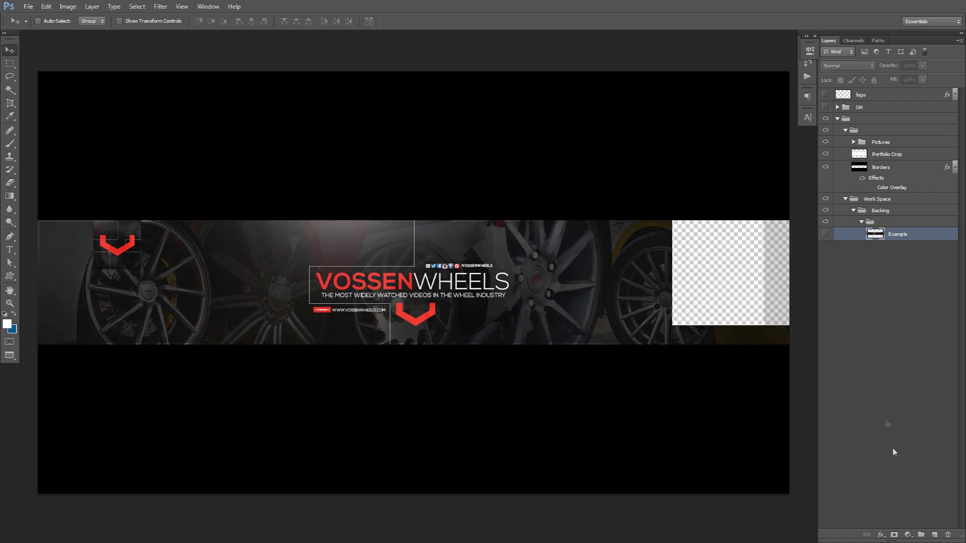
left_click(935, 535)
left_click(825, 246)
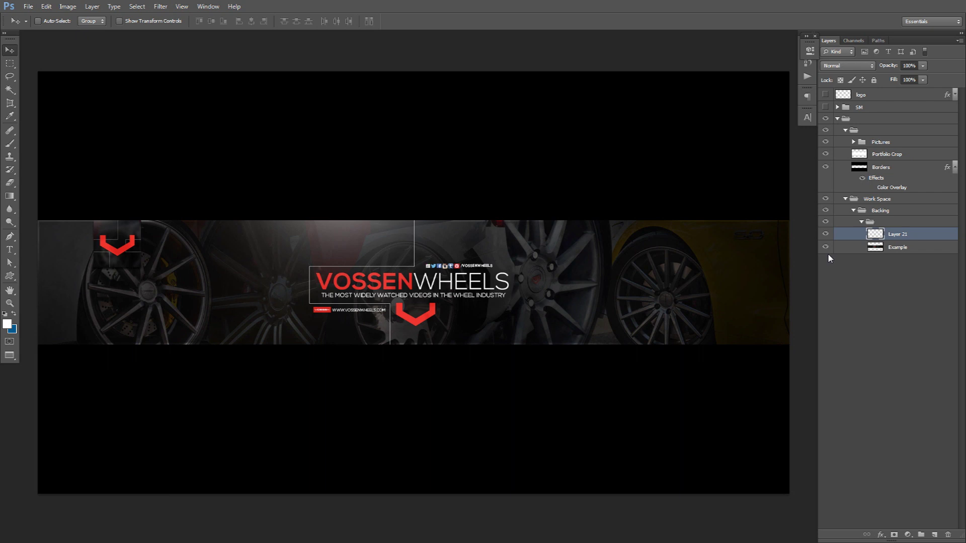
left_click(825, 248)
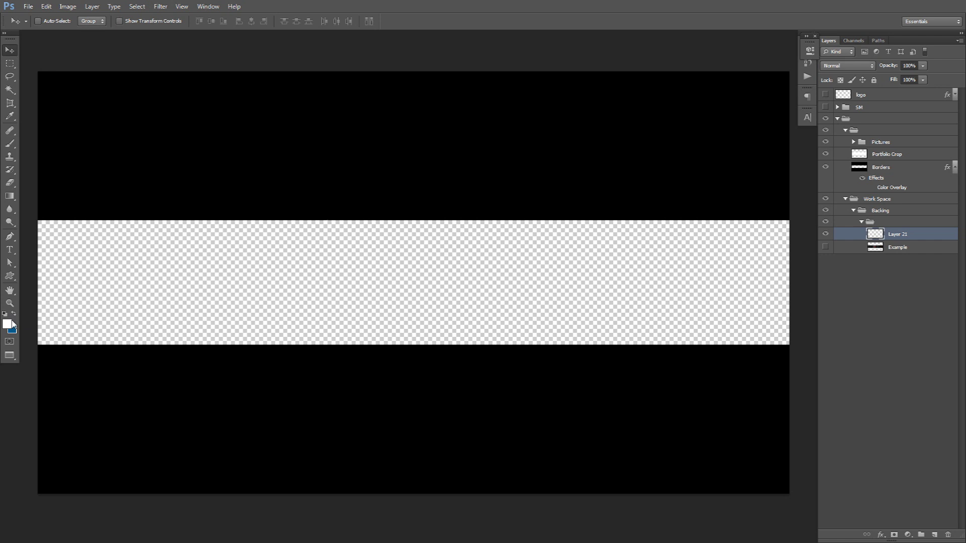
Set the foreground colour to #282828 and fill the new layer with it.
left_click(11, 323)
left_click(618, 278)
type("1f6b3d")
key("BackSpace")
key("BackSpace")
key("BackSpace")
key("BackSpace")
key("BackSpace")
key("BackSpace")
type("282828")
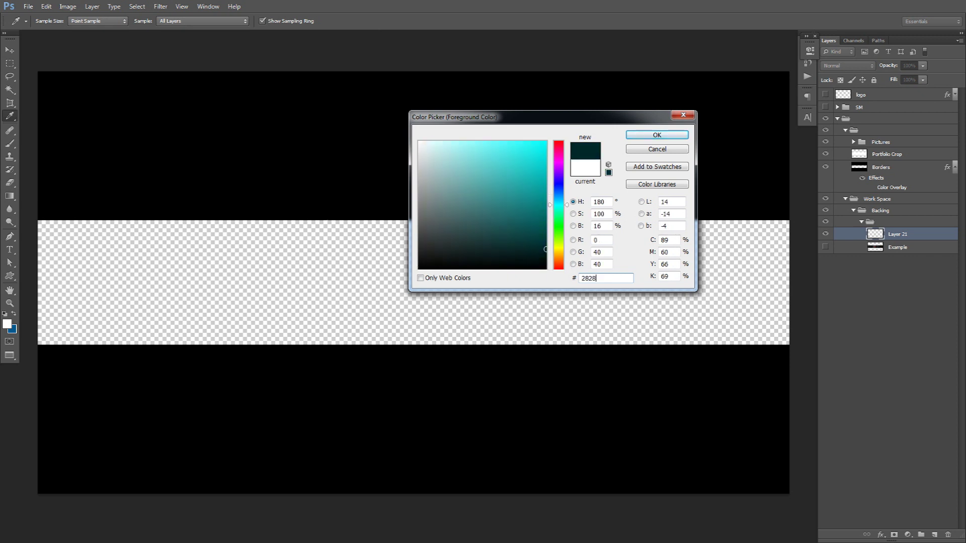
key("Return")
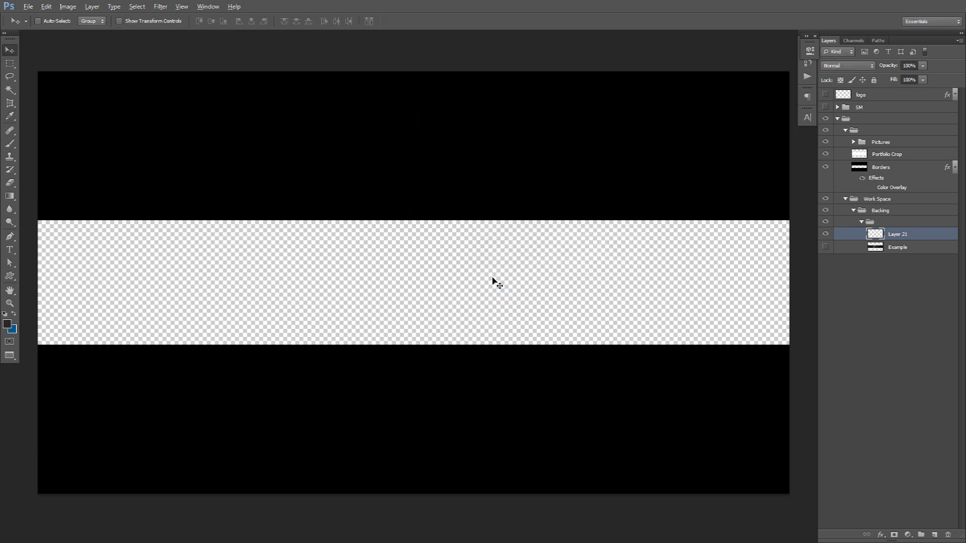
key("alt+BackSpace")
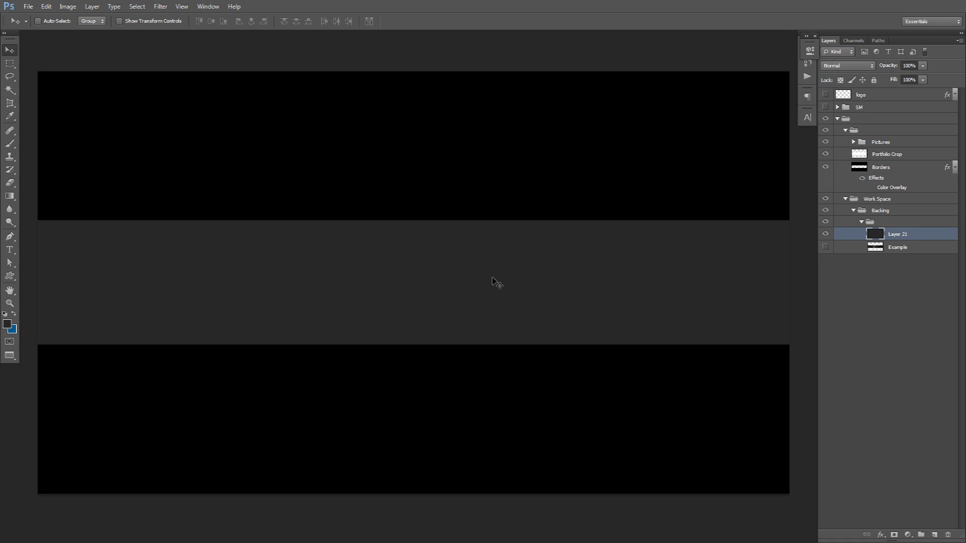
On a new layer, brush soft white highlights at the strip's upper-left and lower-right areas with a 639 px brush, and set the layer to Overlay.
key("ctrl+shift+n")
key("Return")
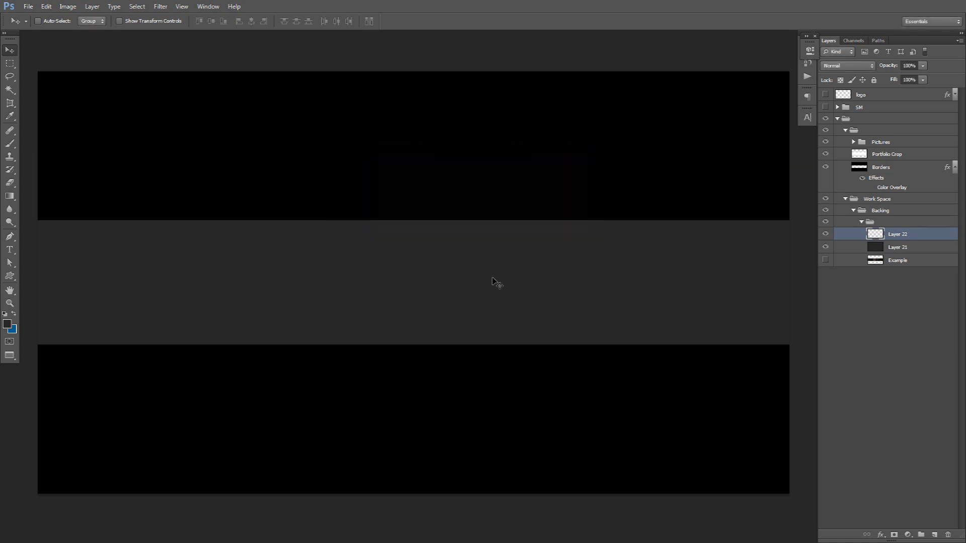
key("b")
left_click_drag(416, 235, 394, 237)
left_click(10, 323)
left_click_drag(460, 203, 383, 92)
left_click(657, 137)
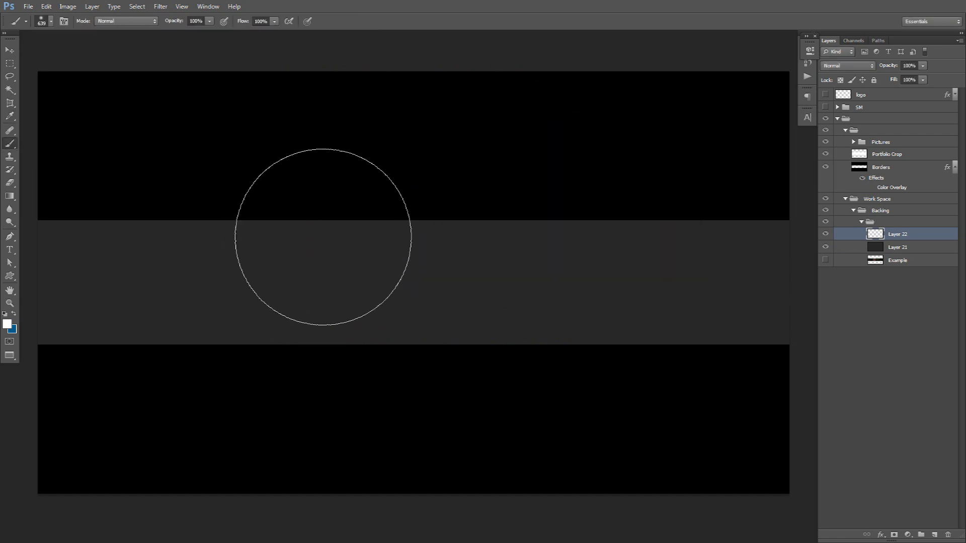
mouse_move(324, 144)
left_mouse_down()
mouse_move(65, 190)
mouse_move(90, 242)
left_mouse_up()
mouse_move(539, 370)
left_mouse_down()
mouse_move(651, 362)
mouse_move(780, 322)
left_mouse_up()
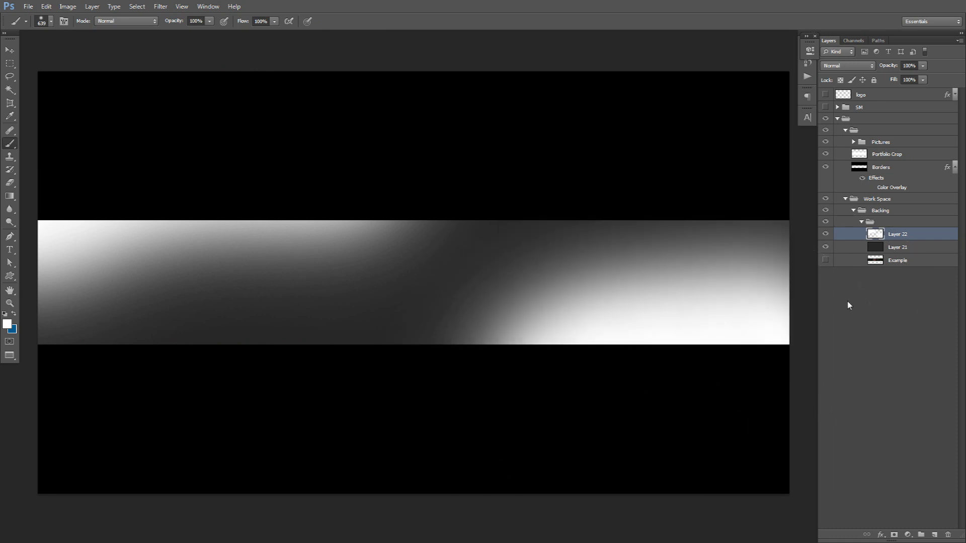
left_click(855, 65)
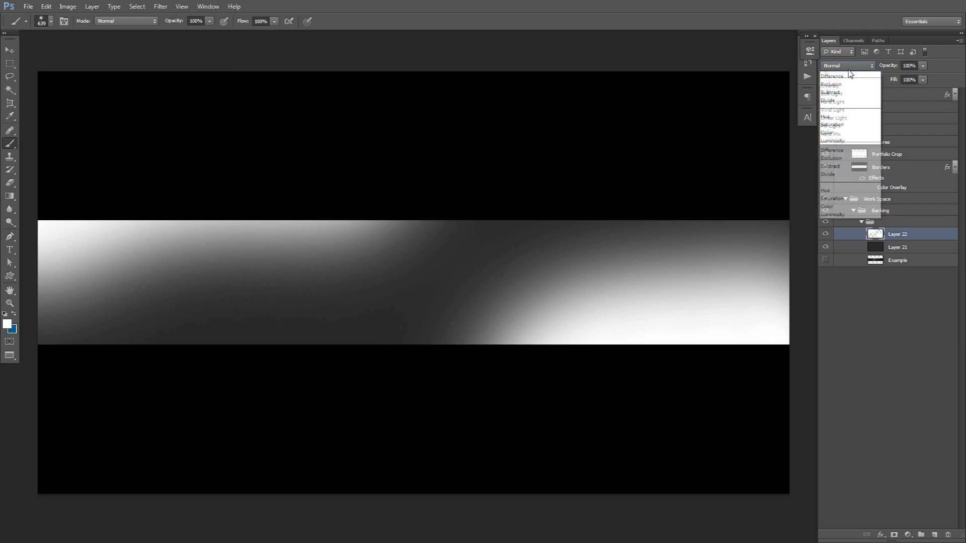
left_click(838, 198)
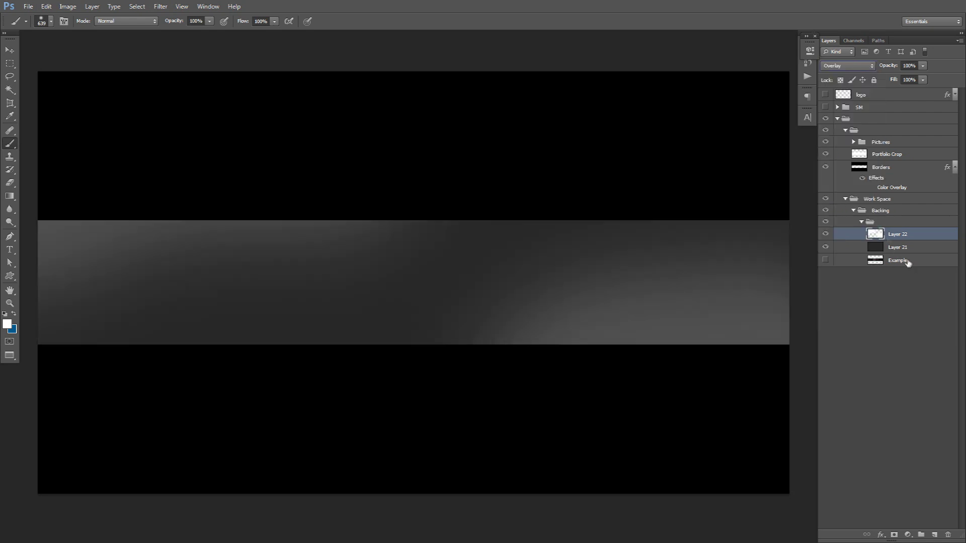
Duplicate the highlight and dark fill layers, merge the copies, and set the merged layer to Multiply at 60% opacity.
left_click(897, 246, "shift")
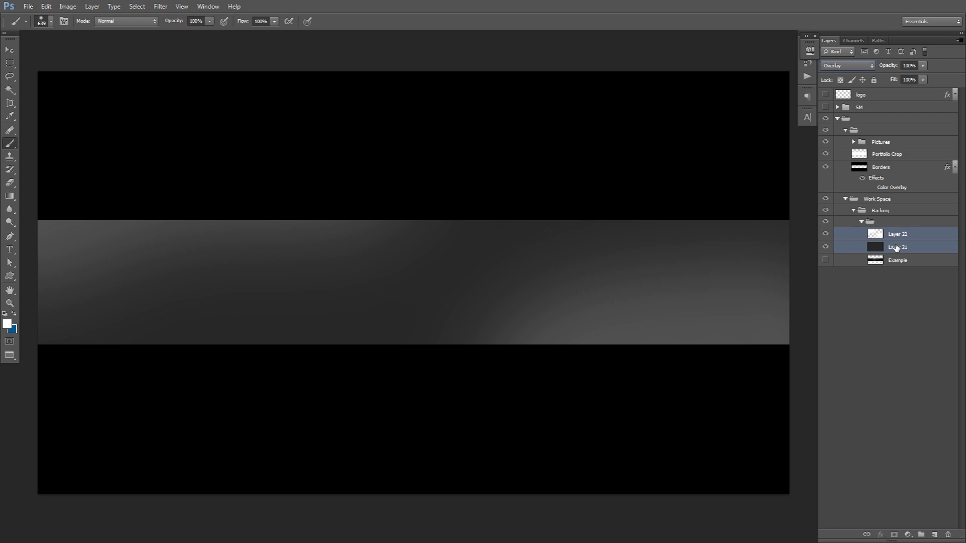
key("ctrl+j")
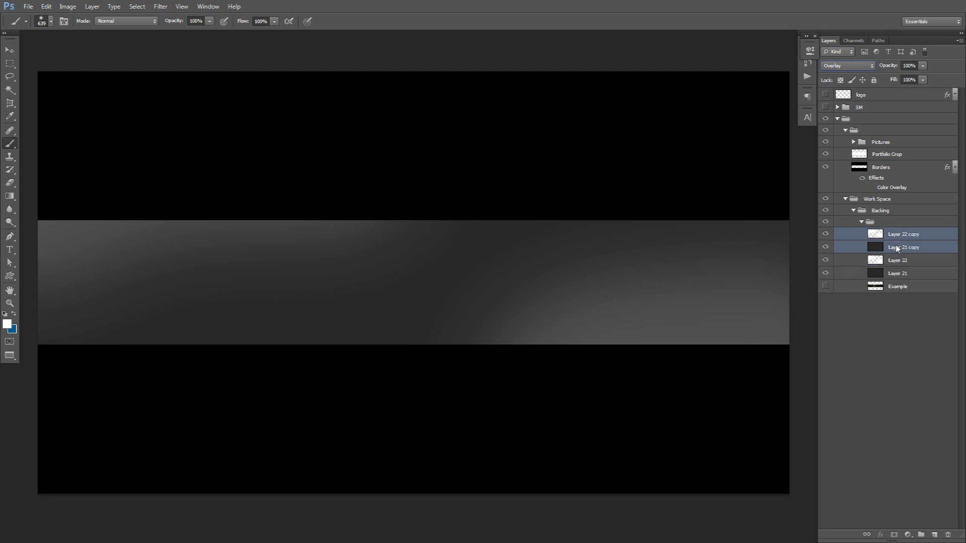
key("ctrl+e")
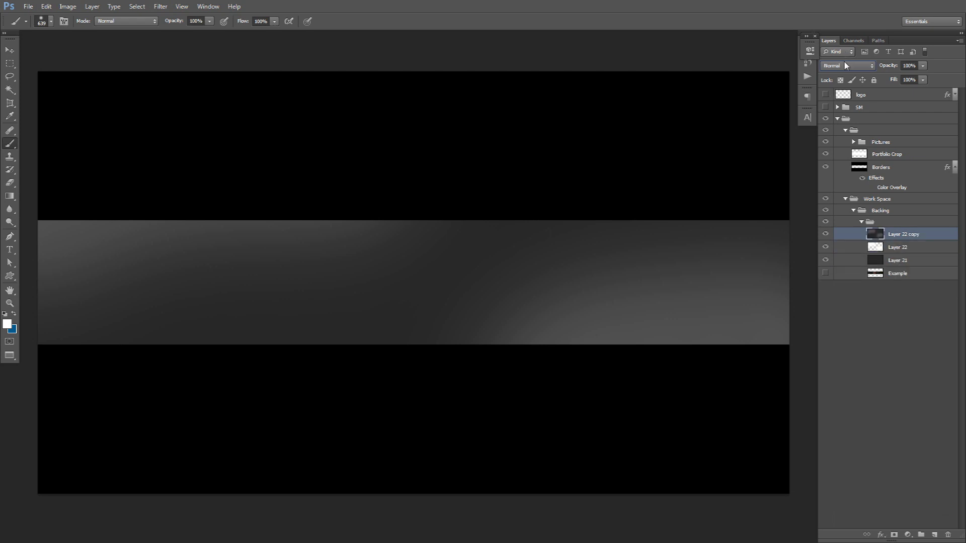
left_click(846, 66)
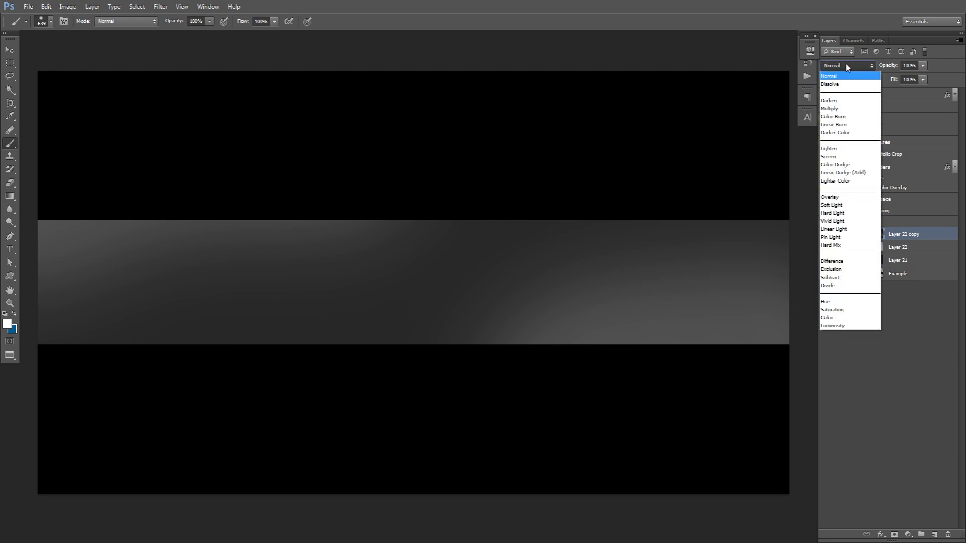
left_click(843, 109)
left_click(922, 66)
left_click_drag(923, 69, 905, 77)
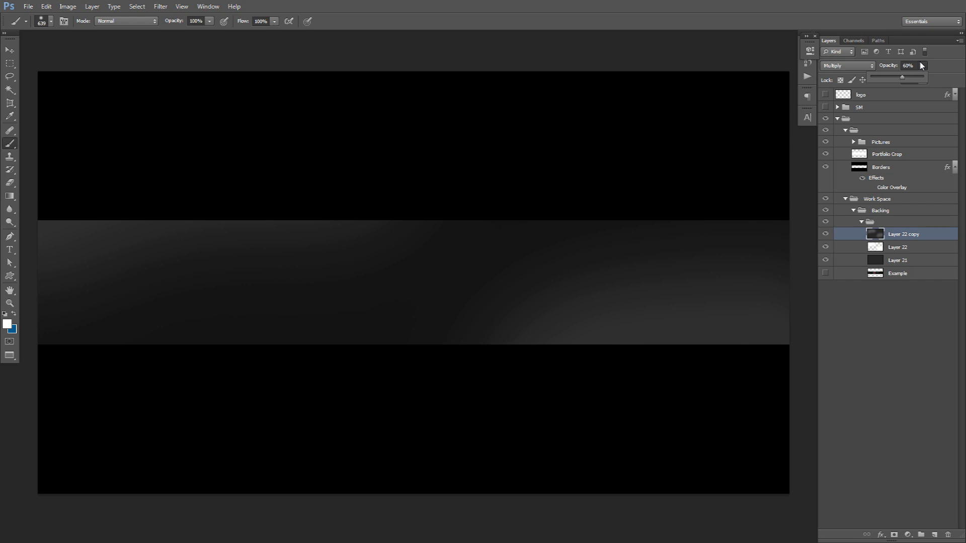
Compare the new backing layers with the Example layer by switching their visibility.
left_click_drag(825, 234, 826, 273)
left_click(826, 274)
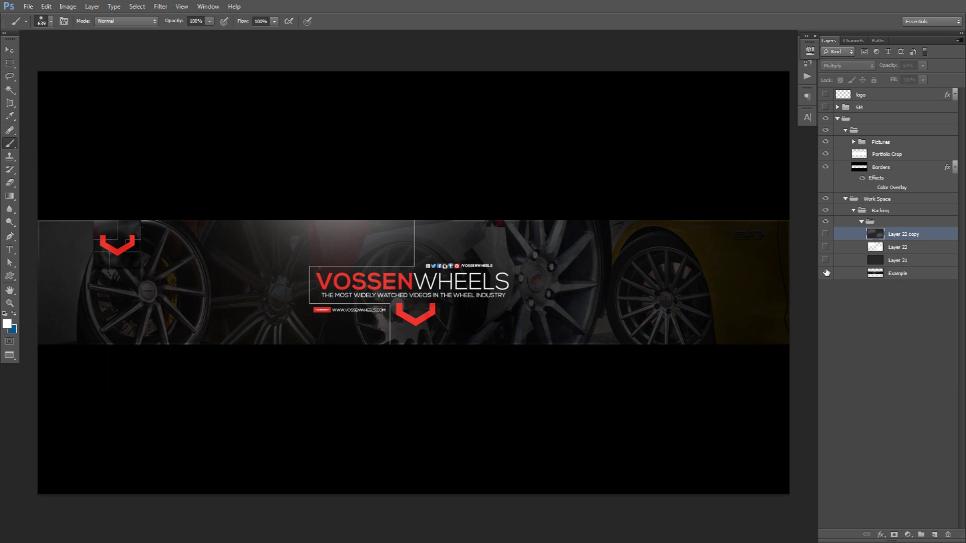
left_click_drag(826, 262, 828, 224)
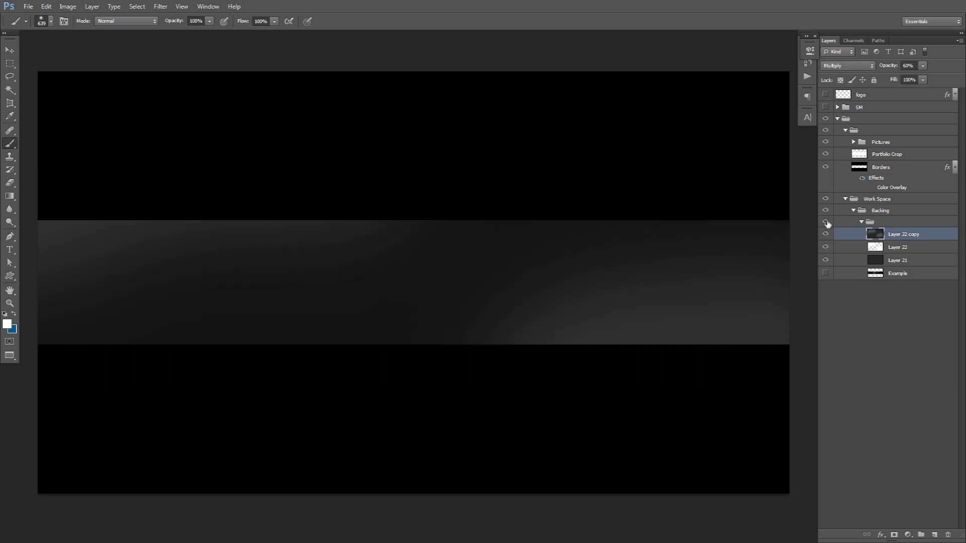
Expand the Pictures group and preview its five images one at a time.
left_click(853, 141)
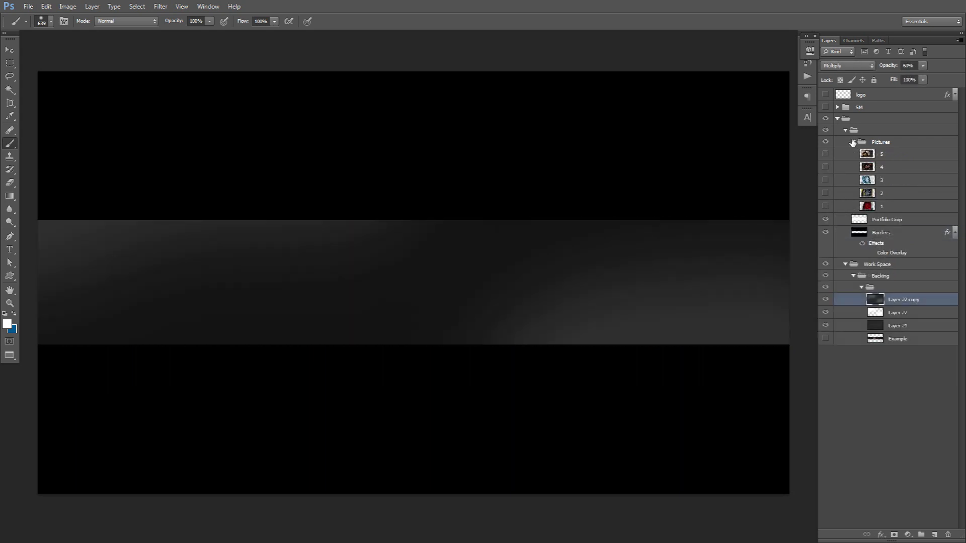
left_click(825, 207)
left_click(825, 206)
left_click(826, 207)
left_click(825, 194)
left_click(826, 194)
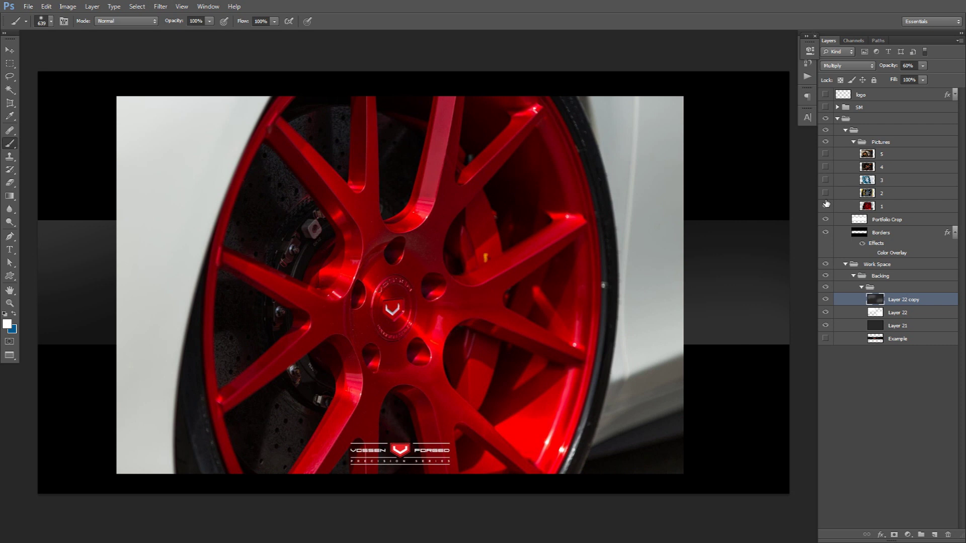
left_click(826, 206)
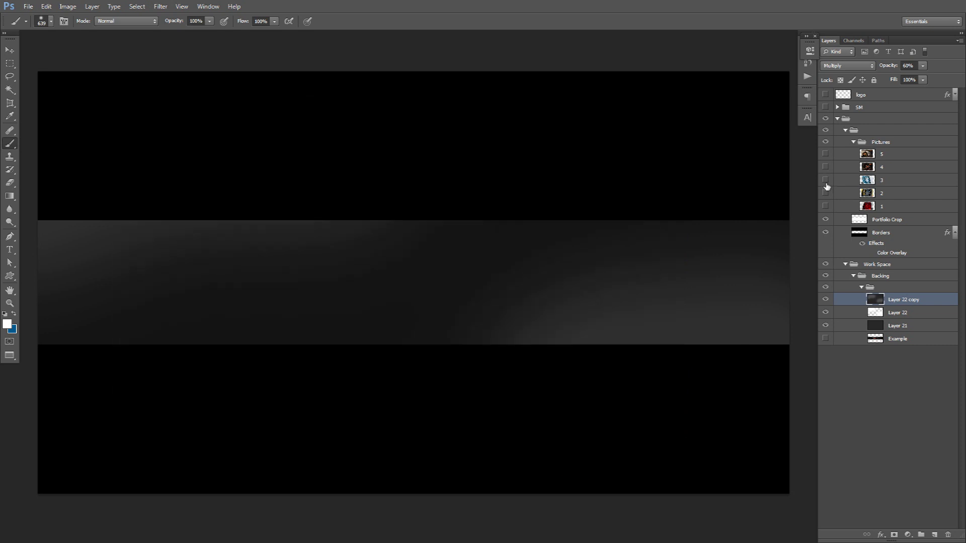
left_click(825, 180)
left_click(825, 180)
left_click(825, 167)
left_click(825, 166)
left_click(825, 153)
left_click(825, 154)
Show picture 1 and move its layer out of the Pictures group to directly above Layer 22 copy.
left_click(825, 206)
left_click(888, 209)
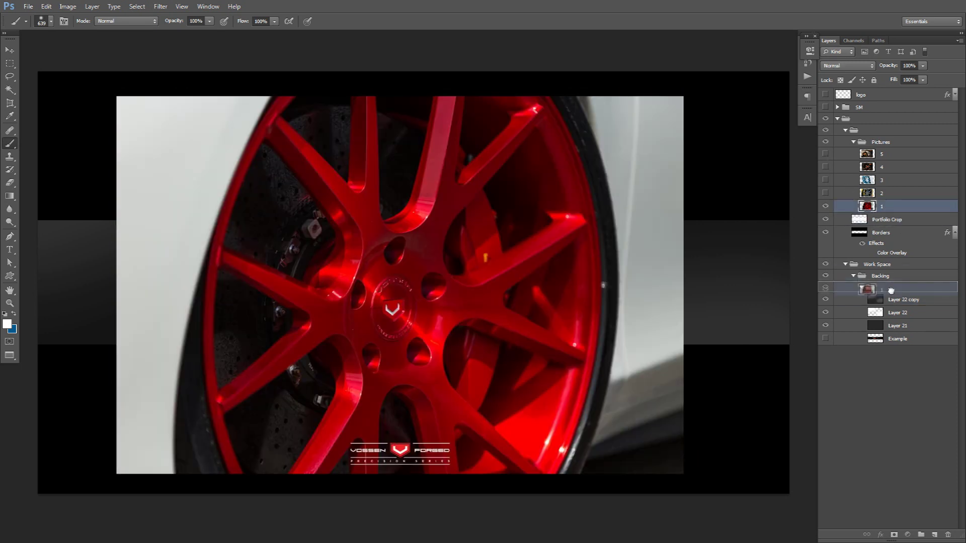
left_click_drag(860, 170, 875, 293)
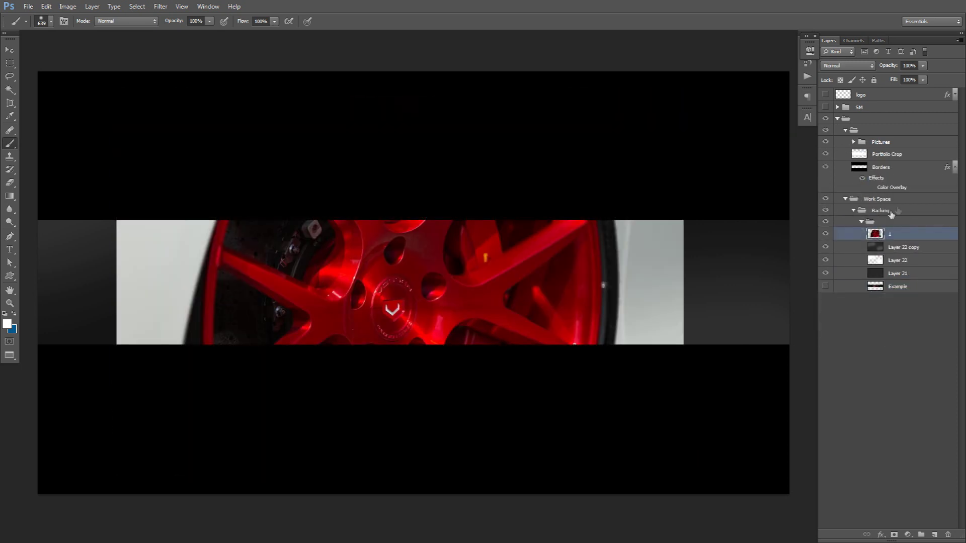
Scale the red wheel picture to 53% and move it to the left end of the banner strip.
key("ctrl+t")
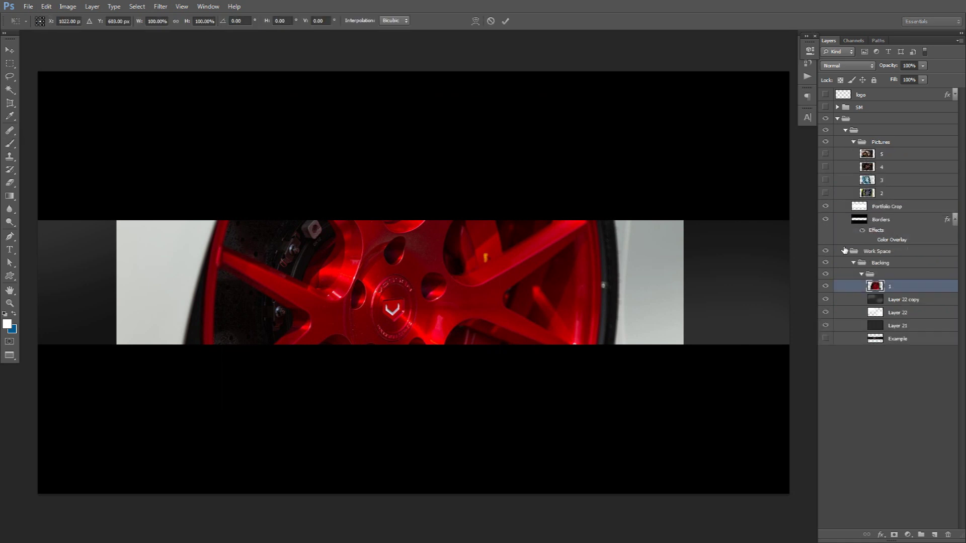
left_click_drag(685, 98, 417, 274)
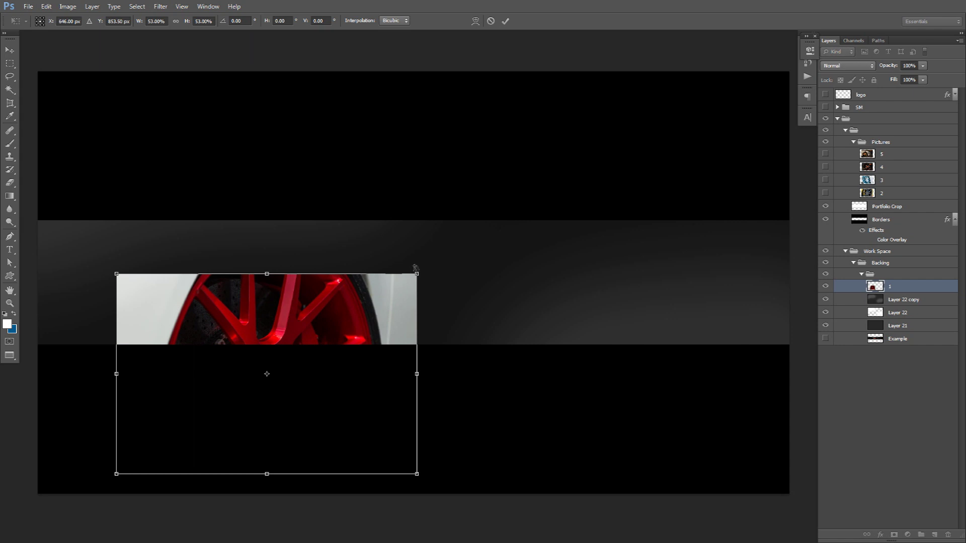
key("Return")
key("b")
key("v")
mouse_move(381, 316)
left_mouse_down()
mouse_move(302, 238)
mouse_move(285, 234)
mouse_move(271, 246)
left_mouse_up()
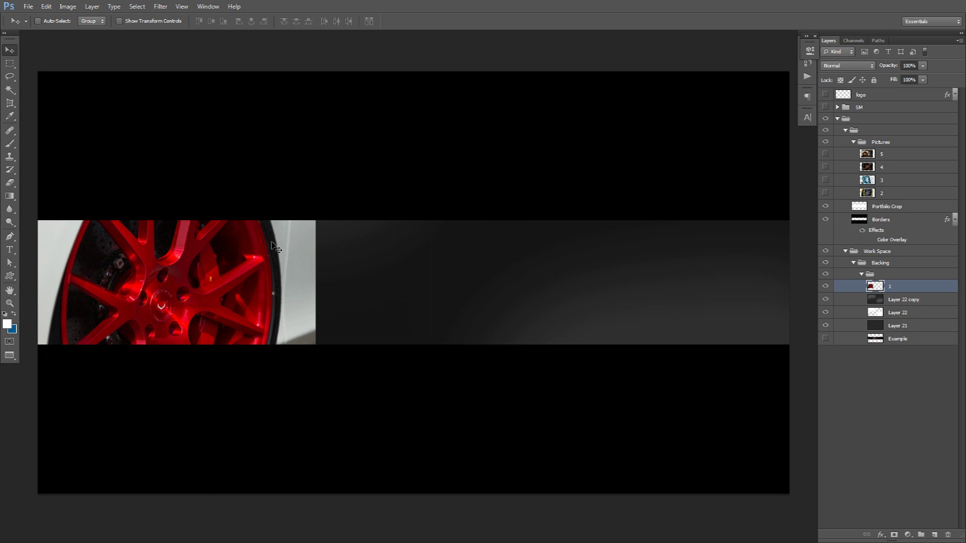
Try to erase the white car body beside the red wheel with a soft 244 px eraser.
key("e")
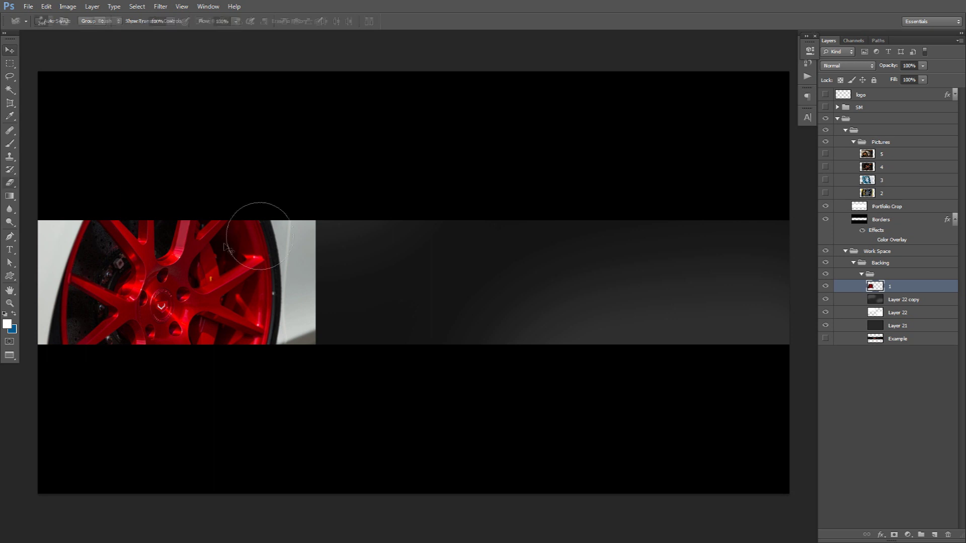
mouse_move(355, 252)
left_mouse_down()
mouse_move(302, 345)
mouse_move(370, 192)
left_mouse_up()
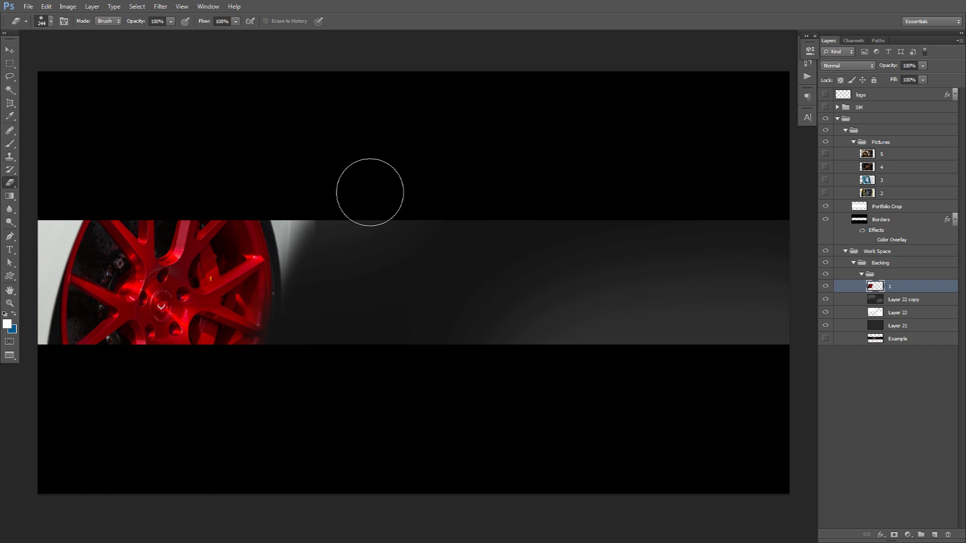
key("ctrl+alt+z")
key("ctrl+alt+z")
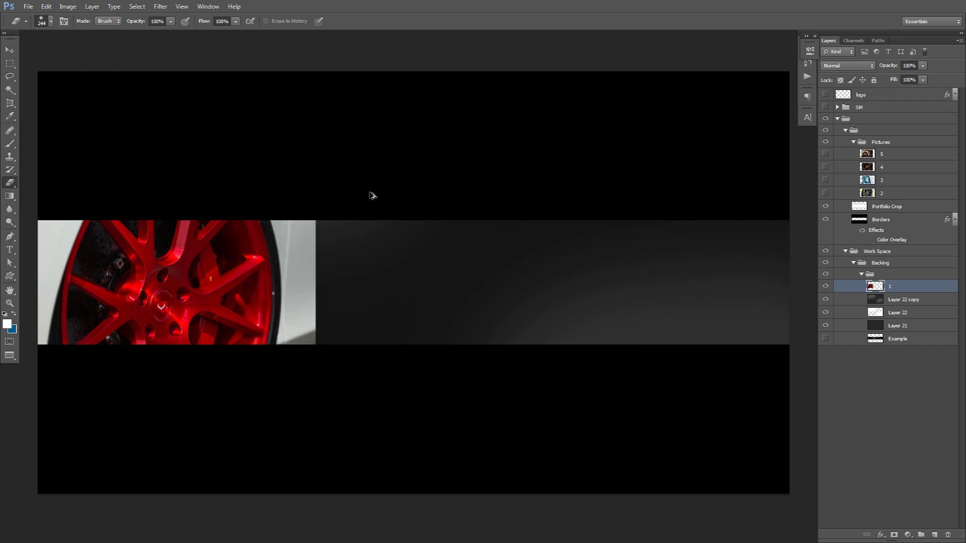
Draw a closed pen path along the tire's right edge and around the white car body beside it.
scroll(171, 278, "up", 2)
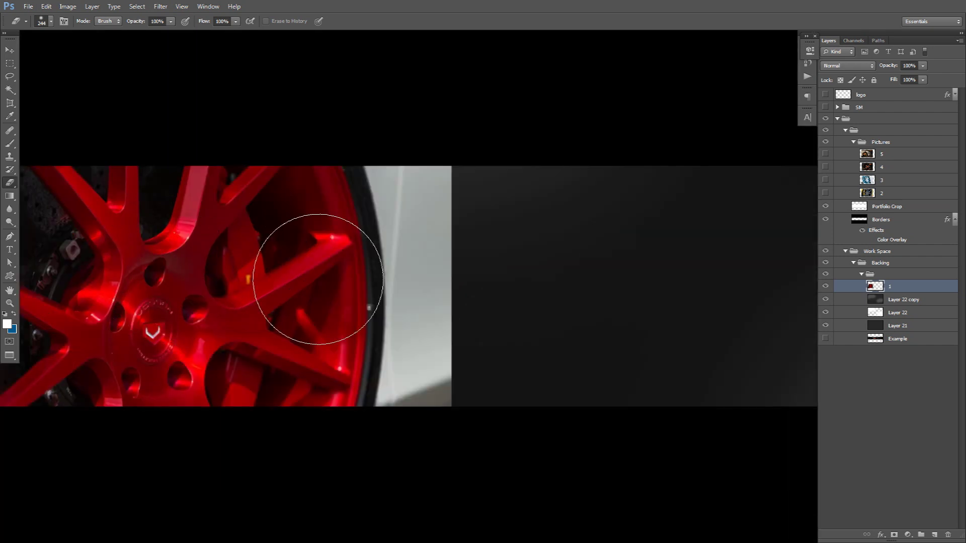
key("p")
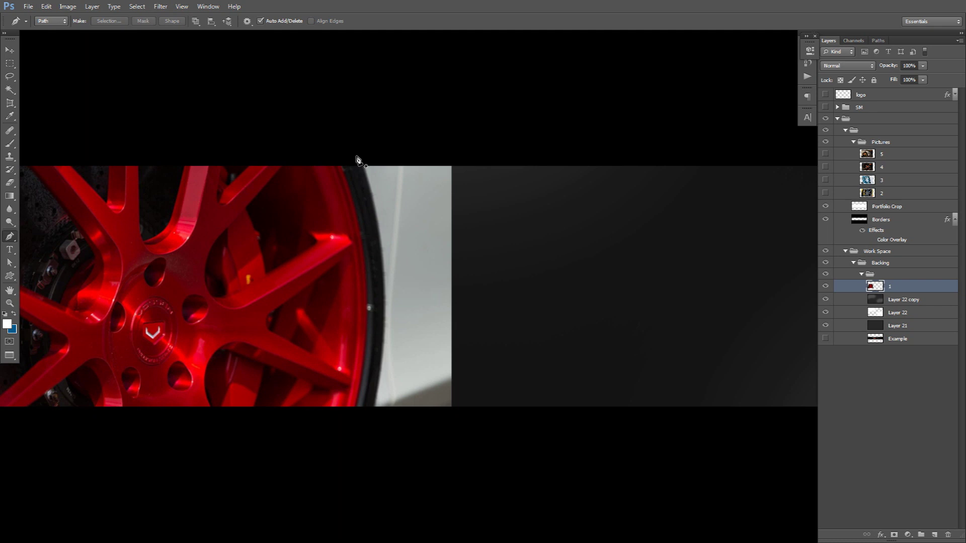
left_click(357, 155)
left_click_drag(362, 426, 314, 502)
left_click(560, 458)
left_click(578, 229)
left_click(542, 118)
left_click(399, 131)
left_click(358, 157)
Turn the pen path into a selection, delete the white car body inside it, and deselect.
right_click(378, 217)
left_click(440, 261)
key("Return")
key("Delete")
key("ctrl+d")
key("v")
scroll(445, 274, "down", 3)
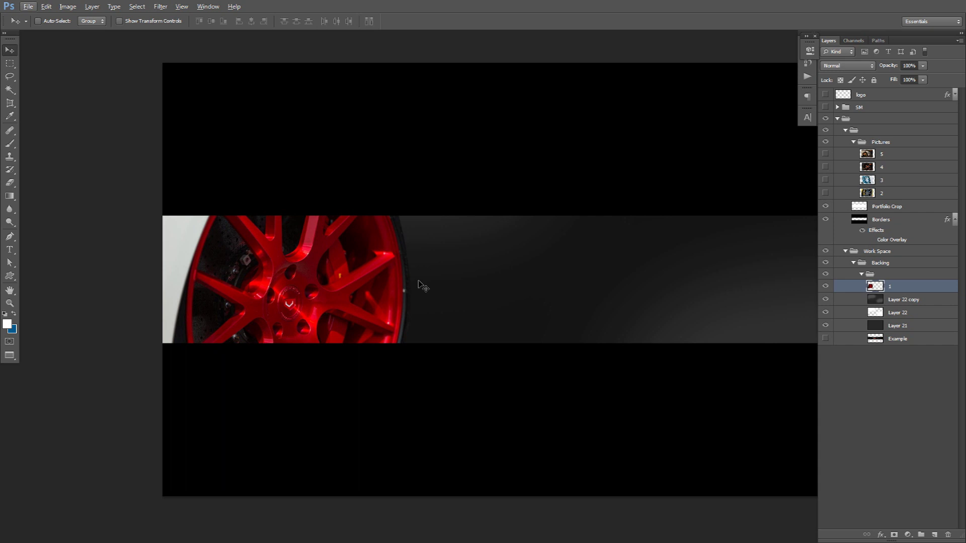
Undo the removal of the white car body and delete the pen path around it.
key("ctrl+shift+d")
key("ctrl+alt+z")
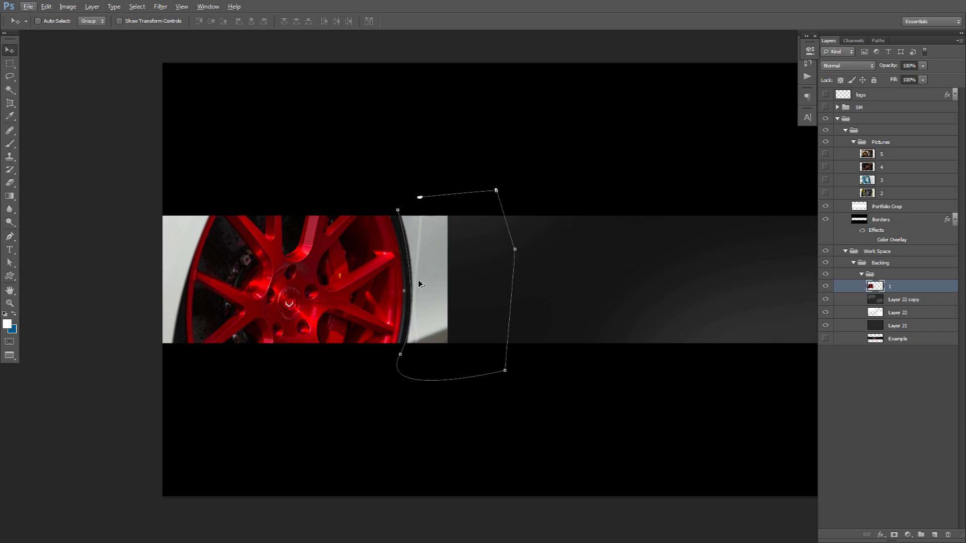
key("p")
right_click(437, 238)
left_click(468, 257)
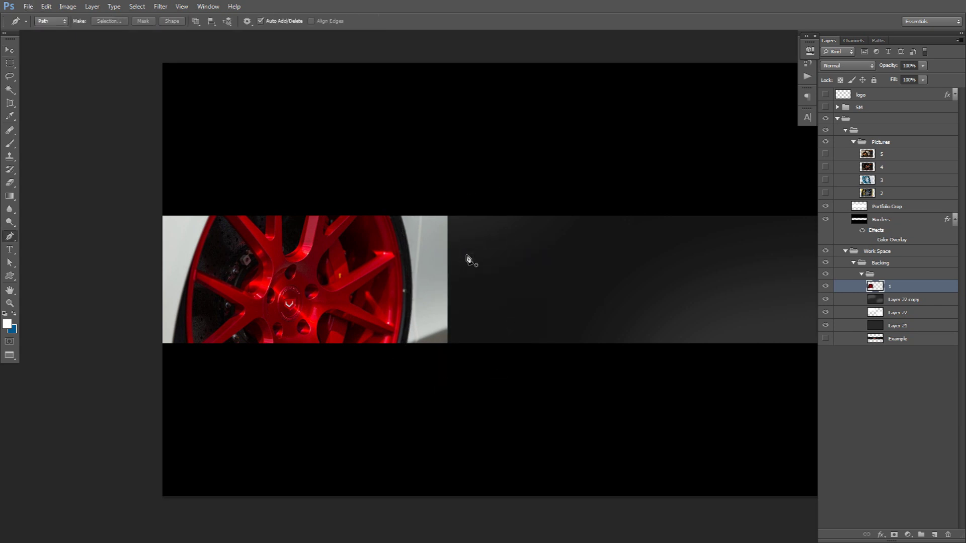
Draw a closed four-point pen path whose slanted edge runs diagonally across the right part of the red wheel picture.
scroll(468, 260, "up", 2)
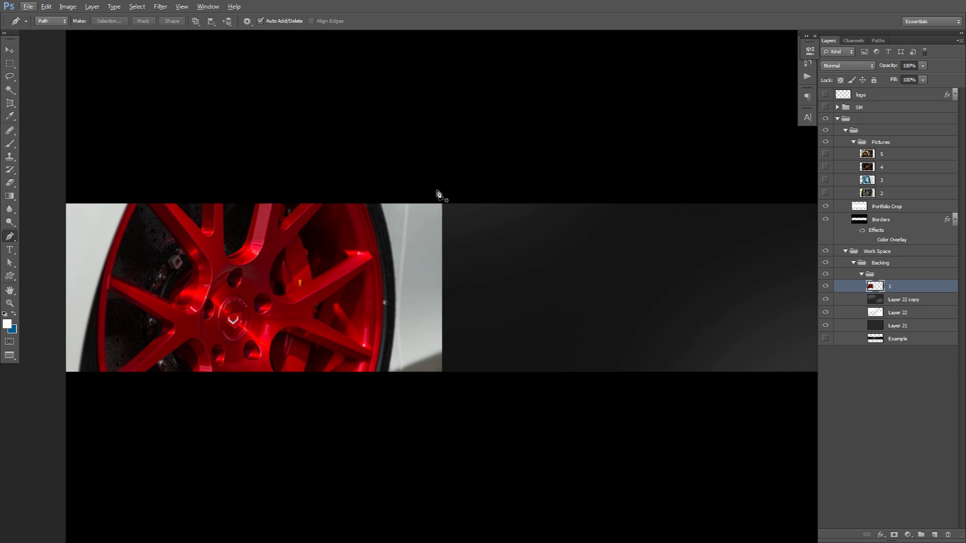
left_click(437, 190)
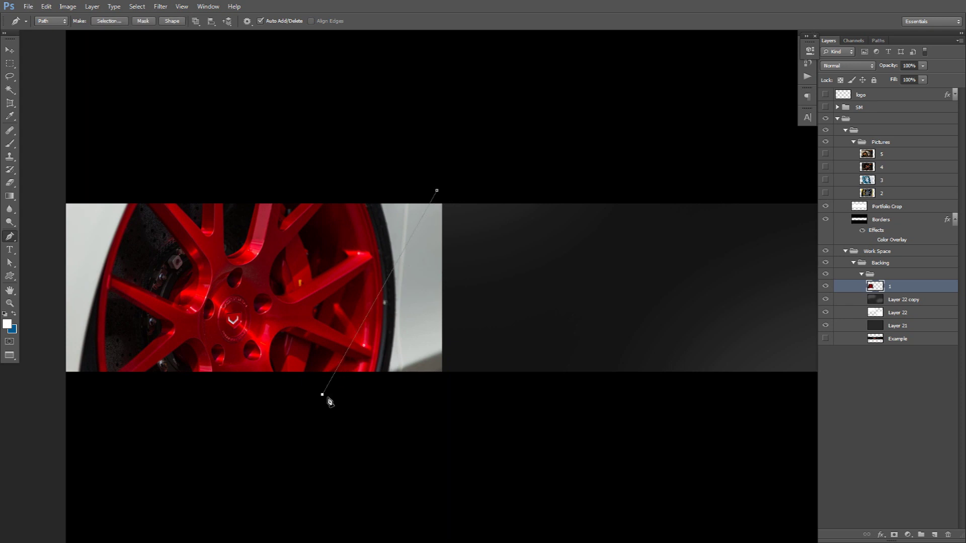
left_click(620, 391)
left_click(579, 207)
left_click(438, 191)
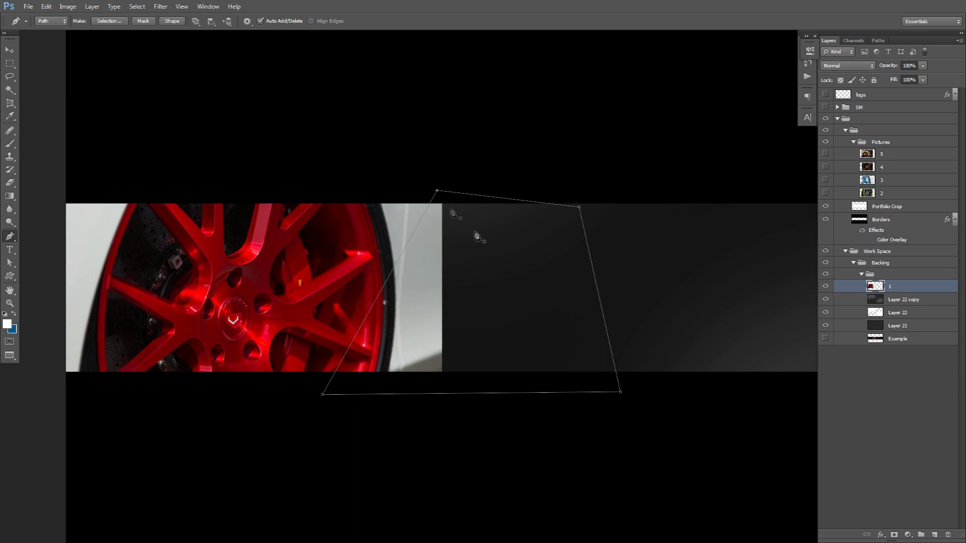
Turn the path into a selection, delete that part of the red wheel picture, and deselect.
right_click(479, 235)
left_click(552, 288)
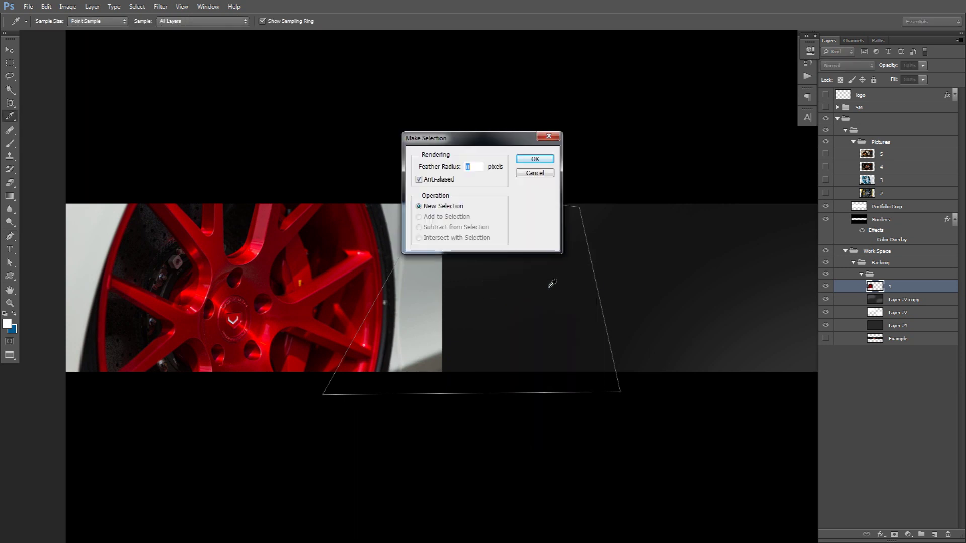
key("Return")
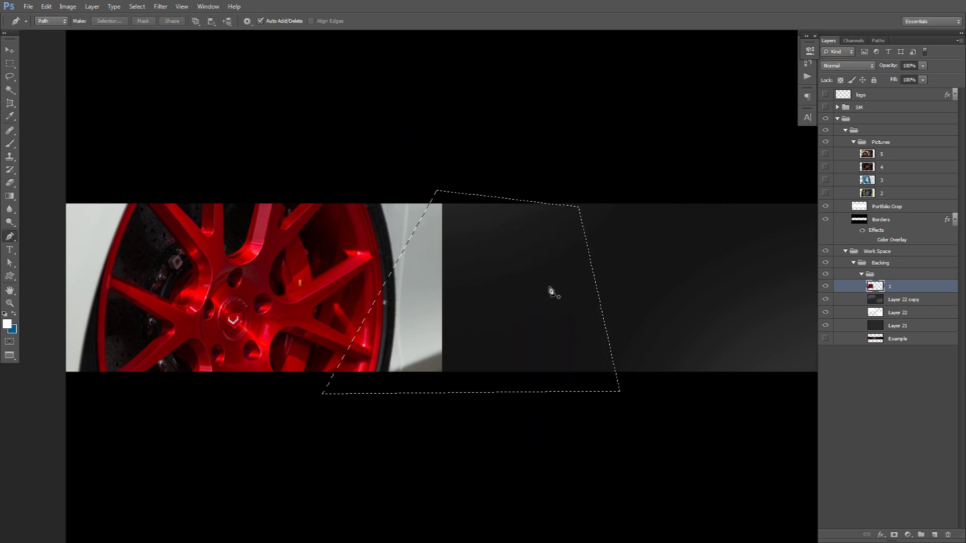
key("Delete")
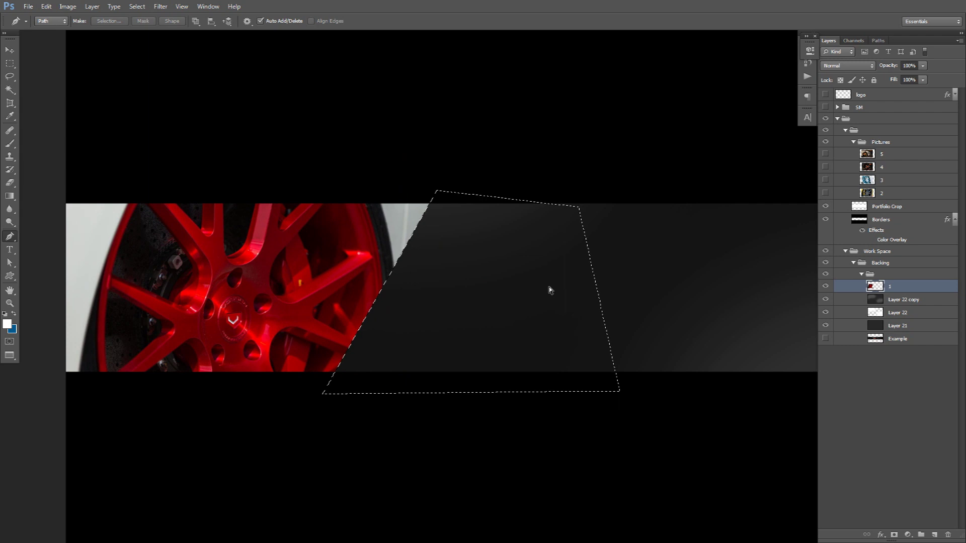
key("ctrl+d")
Show picture 2 and place its layer directly below layer 1 in the backing group.
left_click(825, 193)
left_click(889, 195)
left_click_drag(894, 196, 891, 285)
key("v")
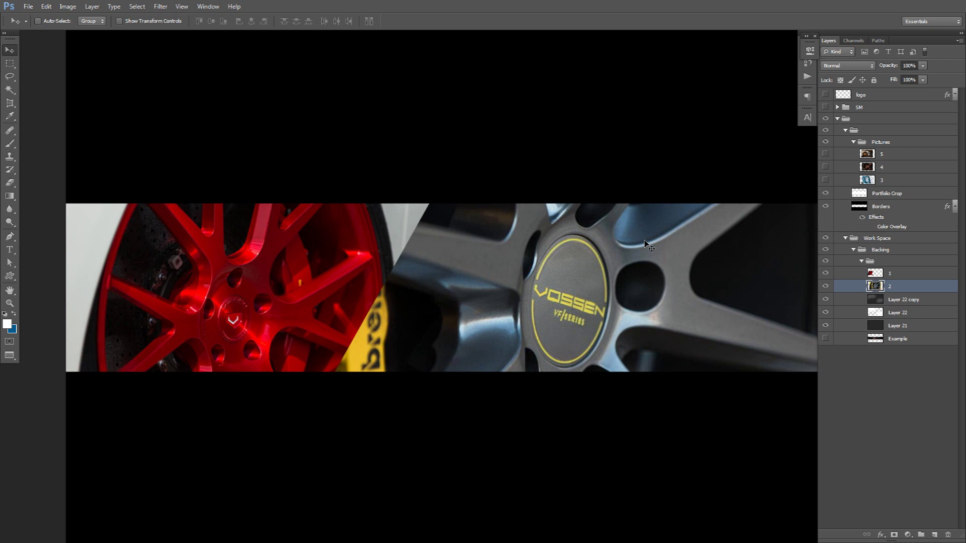
Scale down picture 2 and position the grey Vossen wheel beside the red wheel.
scroll(644, 239, "down", 1)
key("ctrl+t")
left_click_drag(531, 246, 531, 246)
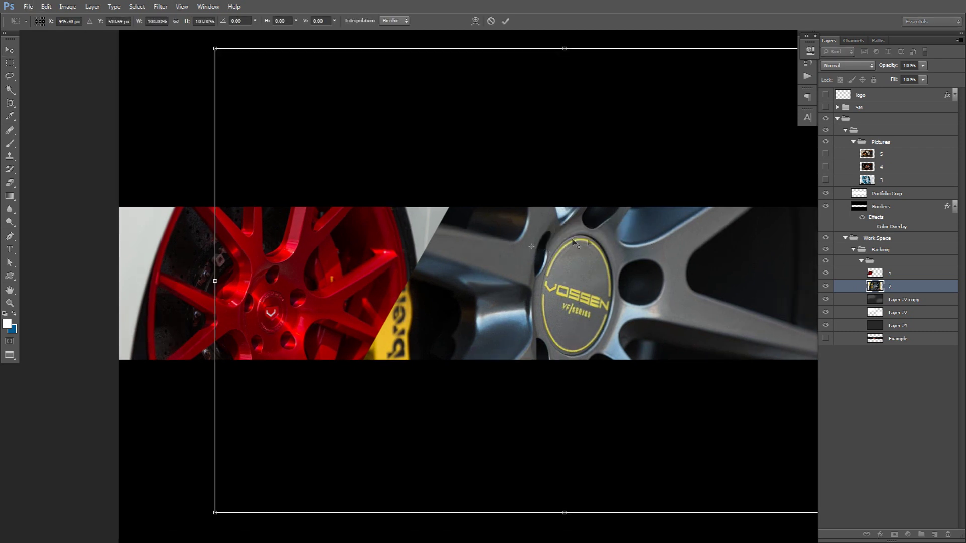
left_click_drag(619, 240, 514, 245)
left_click_drag(100, 55, 371, 262)
key("Return")
Draw a closed four-point pen path with a slanted edge across the right side of the grey wheel picture.
key("p")
left_click(582, 230)
left_click(495, 417)
left_click(666, 419)
left_click(676, 235)
left_click(582, 230)
Turn the path into a selection, delete that part of the grey wheel picture, and deselect.
right_click(595, 243)
left_click(638, 317)
key("Return")
key("ctrl+d")
key("v")
Show picture 3 and place its layer directly below layer 2 in the backing group.
scroll(646, 308, "down", 3)
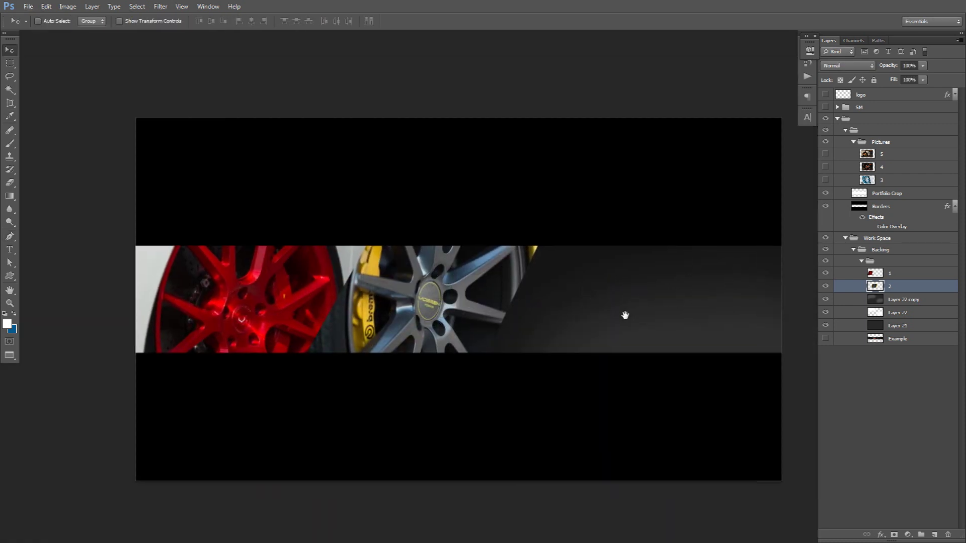
left_click(825, 180)
left_click_drag(886, 181, 895, 293)
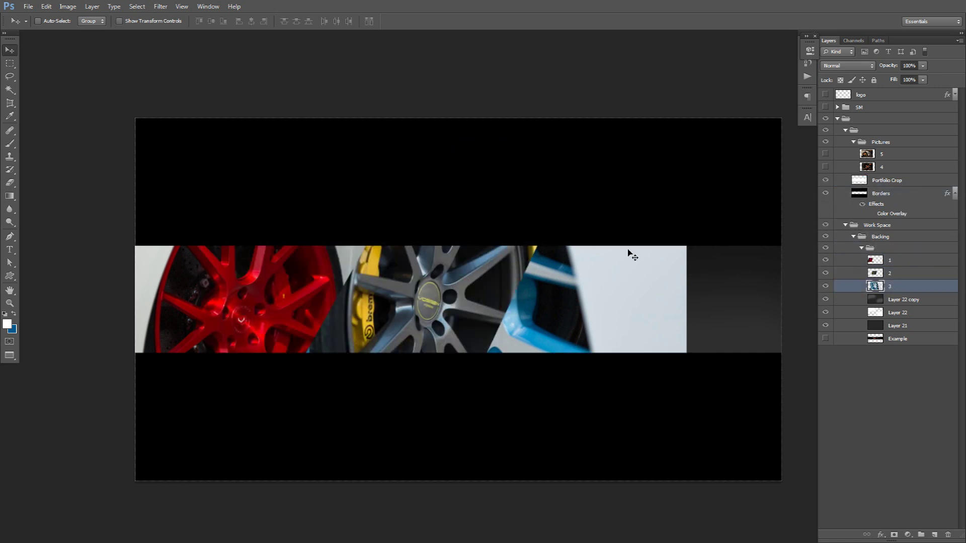
Scale down picture 3 and position the blue-and-white wheel beside the grey wheel.
key("ctrl+t")
left_click_drag(685, 140, 470, 280)
left_click_drag(428, 322, 613, 301)
left_click_drag(671, 262, 724, 236)
key("Return")
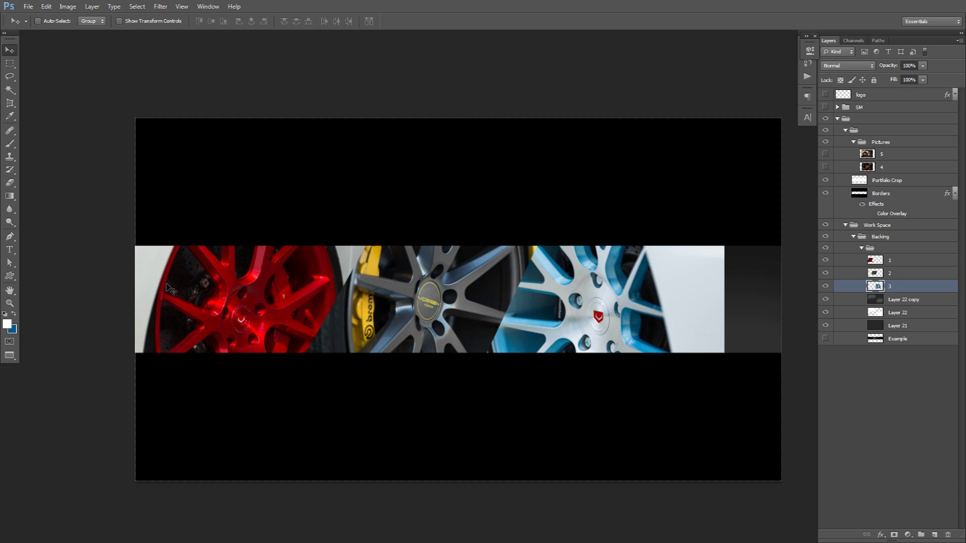
Draw a closed five-point pen path with a slanted edge across the right side of the blue-and-white wheel picture.
key("p")
left_click(683, 232)
left_click(580, 389)
left_click(763, 375)
left_click(764, 247)
left_click(727, 221)
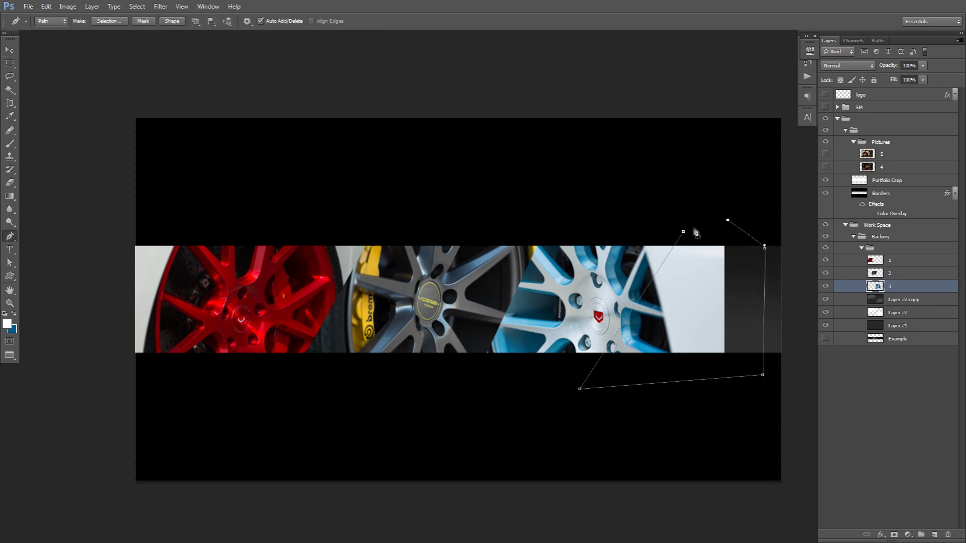
left_click(683, 232)
Try to delete the part of picture 3 inside the path and shift the remaining picture to the right.
right_click(684, 245)
left_click(720, 294)
key("Return")
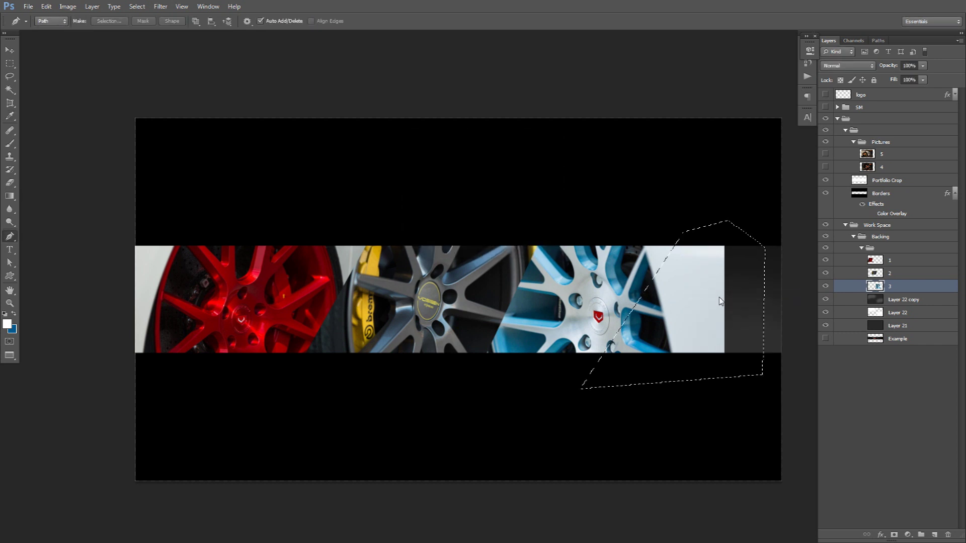
key("Delete")
key("ctrl+d")
key("v")
left_click_drag(609, 327, 622, 327)
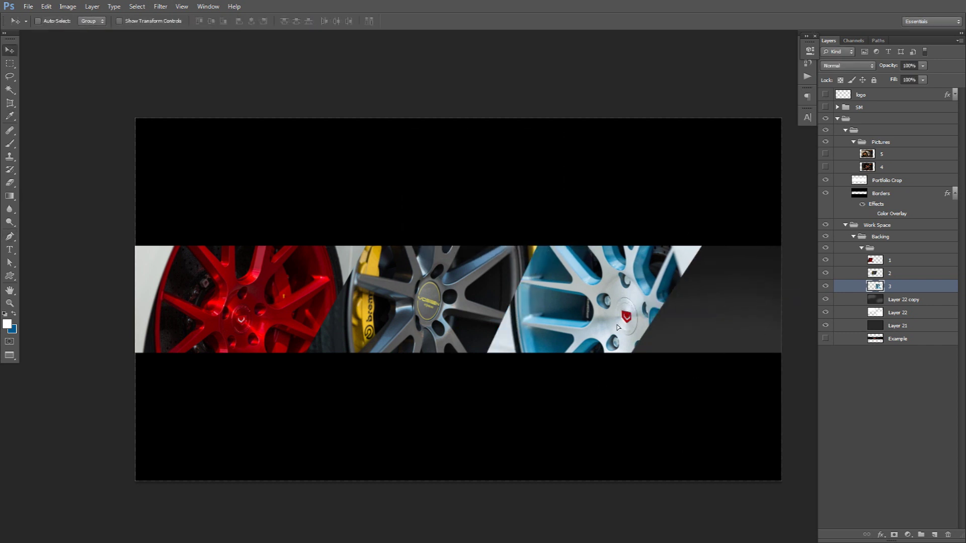
Undo the shift and the deletion on picture 3.
key("ctrl+alt+z")
key("ctrl+alt+z")
key("ctrl+alt+z")
key("ctrl+alt+z")
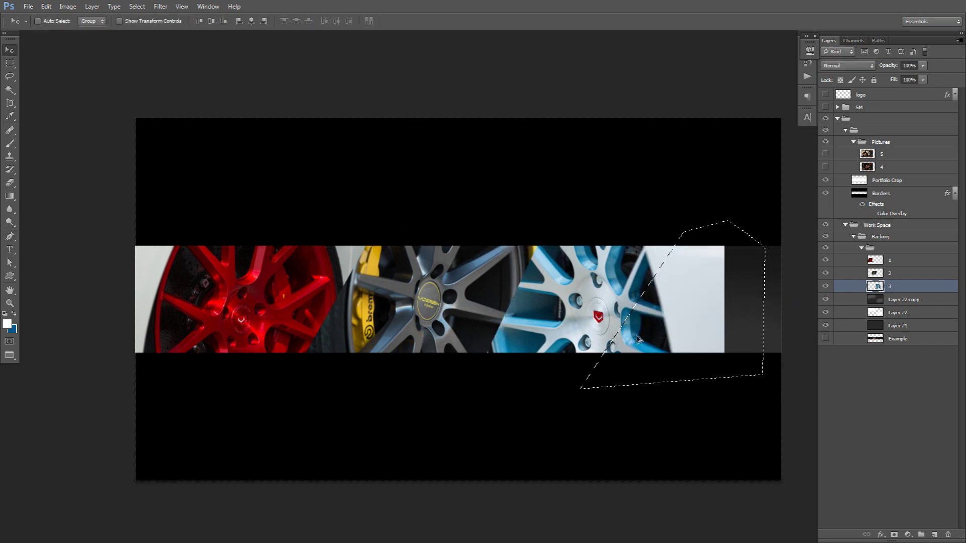
Close the pen path around picture 3's right side and move its lower-left anchor point slightly to the right.
key("p")
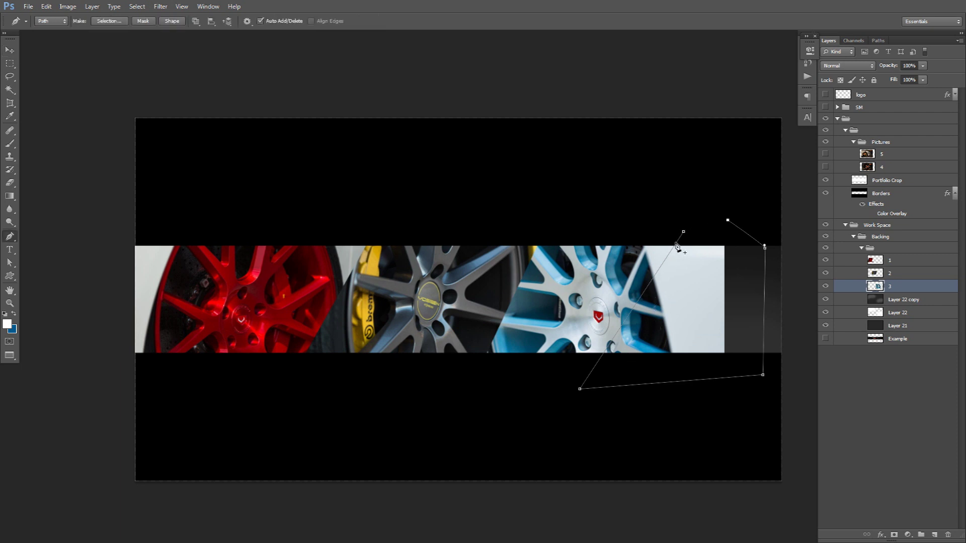
left_click(683, 232)
left_click_drag(580, 389, 611, 397)
Turn the adjusted path into a selection, delete that part of picture 3, and deselect.
right_click(689, 298)
left_click(709, 345)
key("Return")
key("Delete")
key("ctrl+d")
Show picture 4 and place its layer directly below layer 3 in the backing group.
key("v")
left_click(825, 166)
left_click_drag(867, 166, 889, 288)
Scale down picture 4 and position the bronze wheel at the right end of the banner strip.
key("ctrl+t")
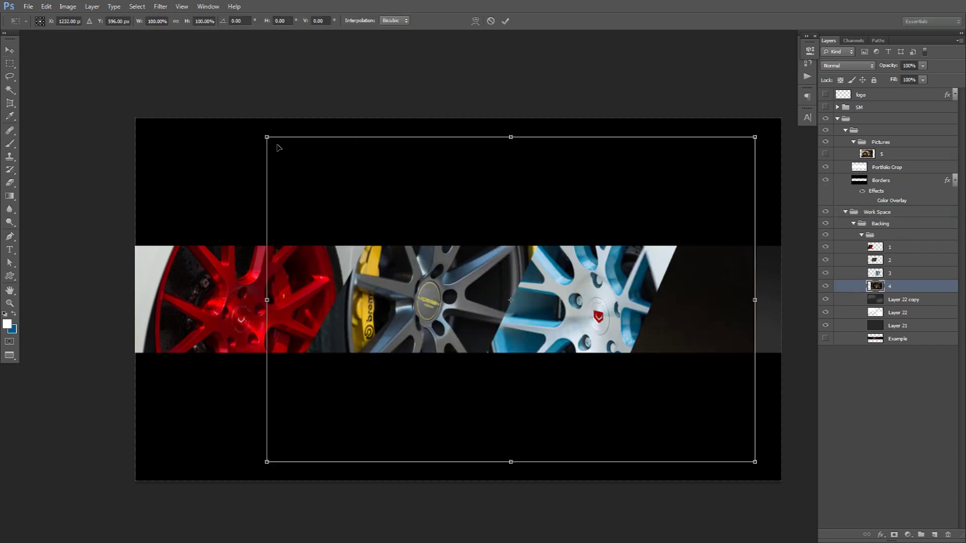
left_click_drag(297, 162, 504, 297)
left_click_drag(640, 312, 722, 252)
key("Return")
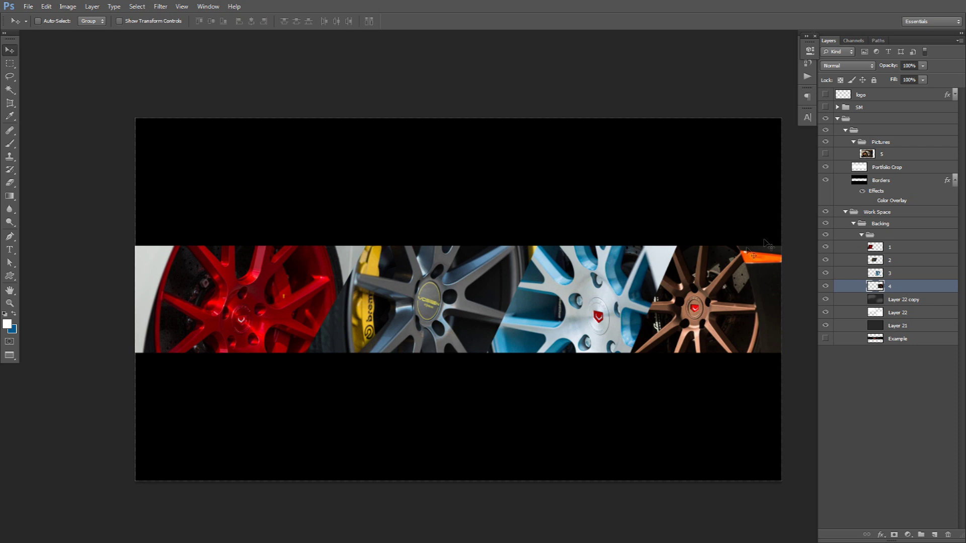
Select layers 1 to 4 together and nudge all four wheel pictures slightly to the left.
left_click(896, 247, "shift")
mouse_move(690, 280)
left_mouse_down()
mouse_move(614, 277)
mouse_move(680, 279)
left_mouse_up()
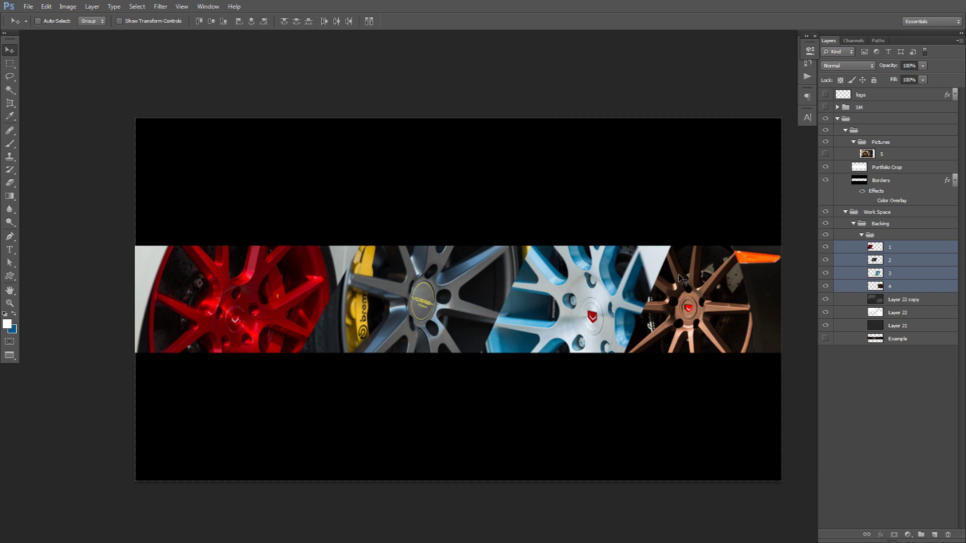
left_click_drag(678, 277, 676, 275)
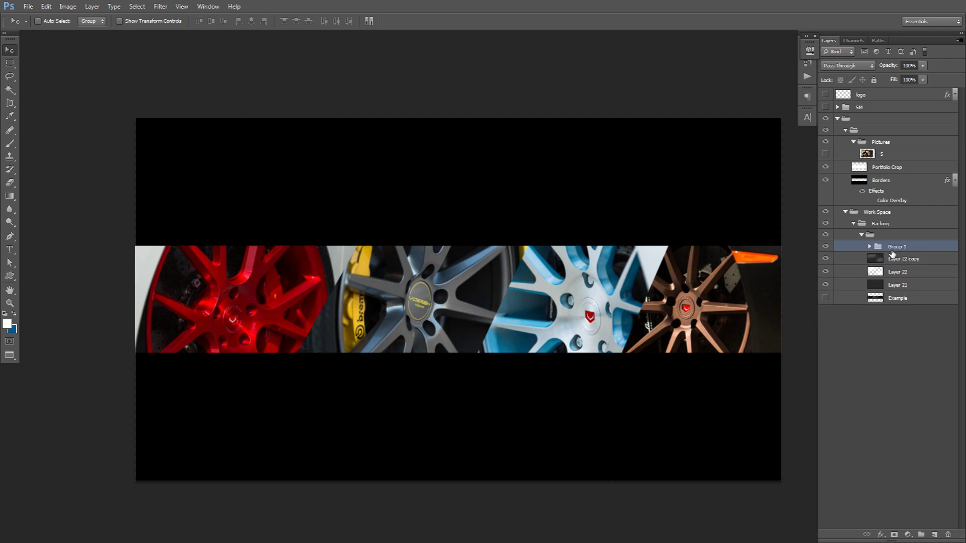
Group layers 1 to 4 and name the group Pictures.
left_click(890, 247)
left_click(894, 286, "shift")
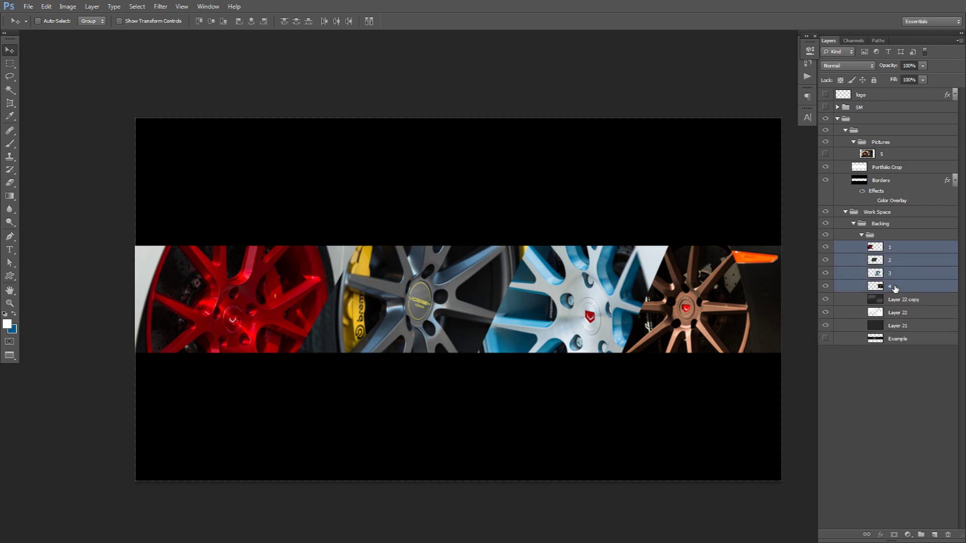
key("ctrl+g")
double_click(894, 246)
key("BackSpace")
type("Pictures")
key("Return")
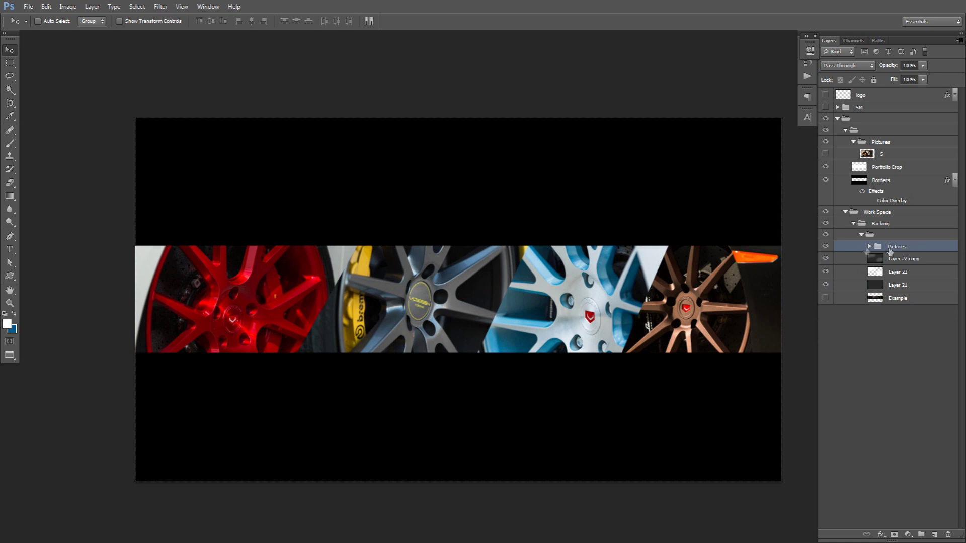
Set the new Pictures group to Multiply blending at 80% opacity, and toggle its visibility to compare it with the backing.
key("alt")
left_click(846, 66)
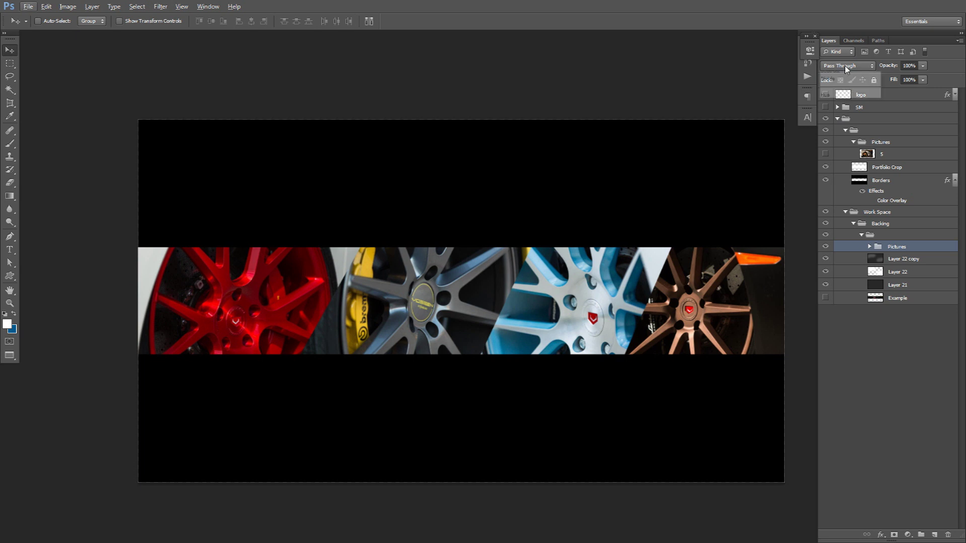
left_click(838, 124)
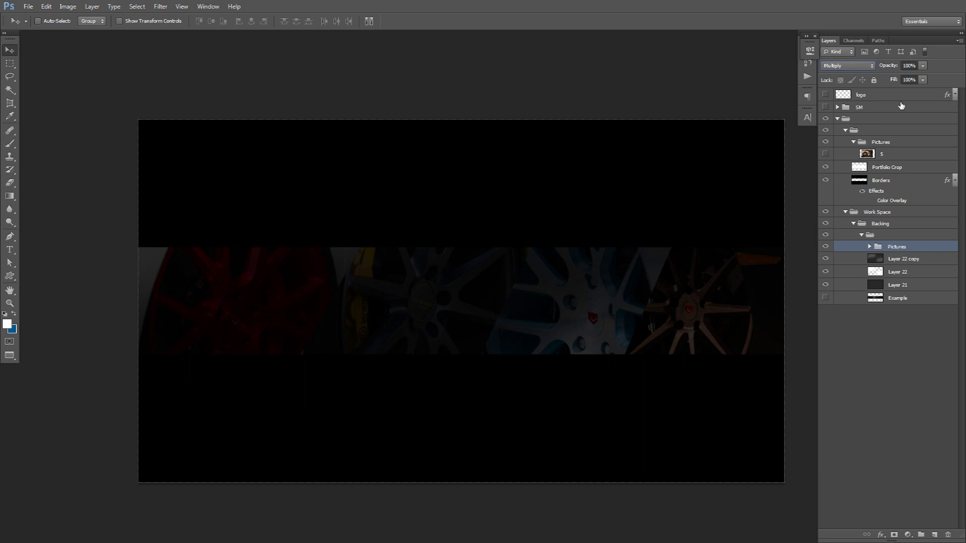
left_click(919, 72)
type("80")
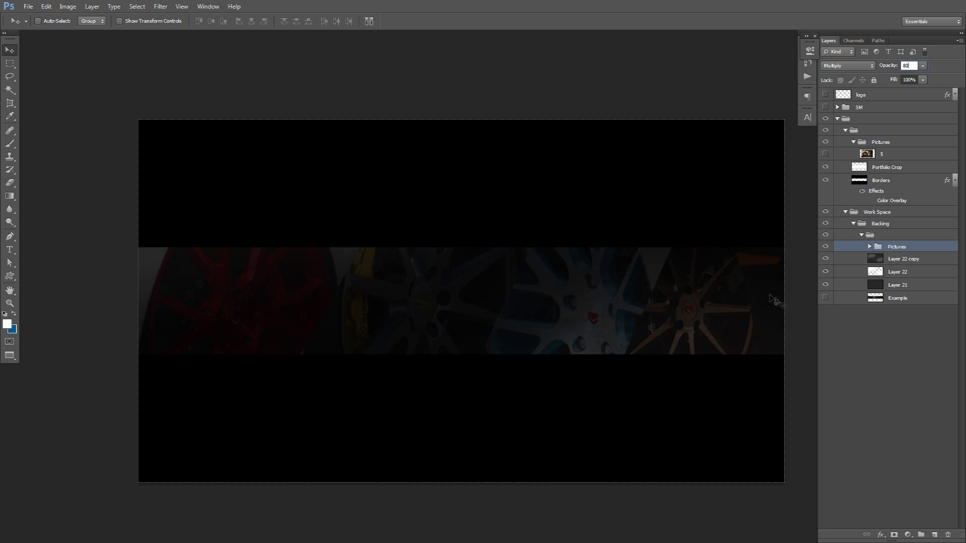
left_click(825, 246)
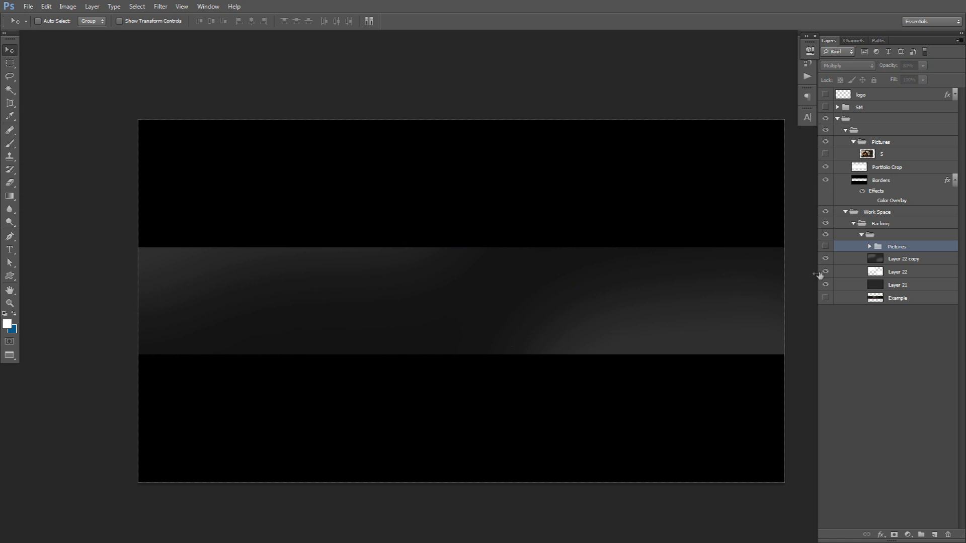
left_click(826, 247)
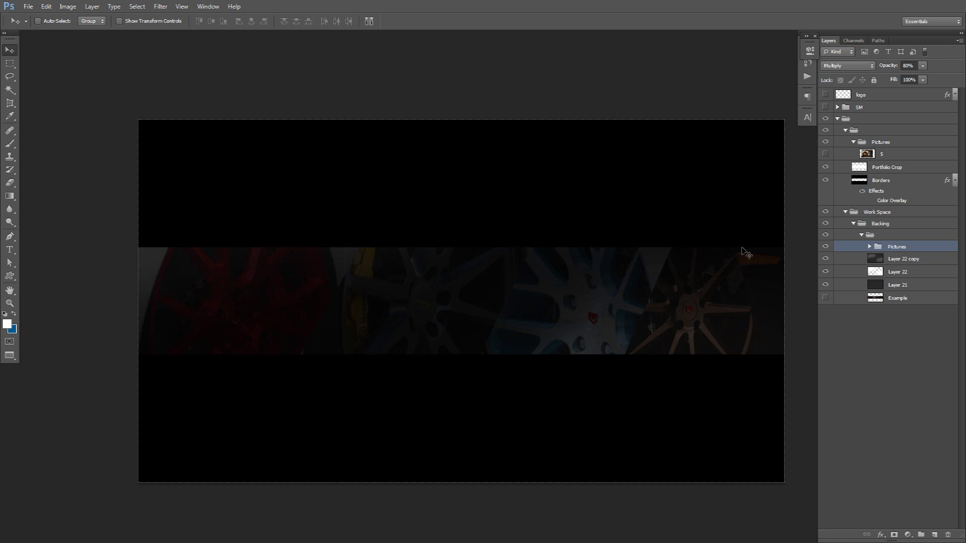
Add a Brightness/Contrast adjustment above Layer 22 copy, raising the brightness and setting the contrast to -17.
left_click(886, 262)
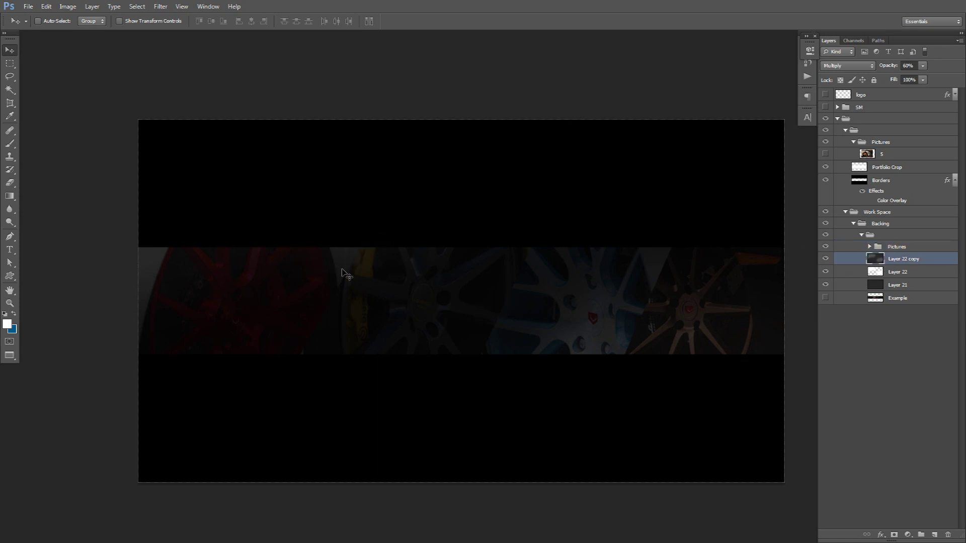
left_click(908, 535)
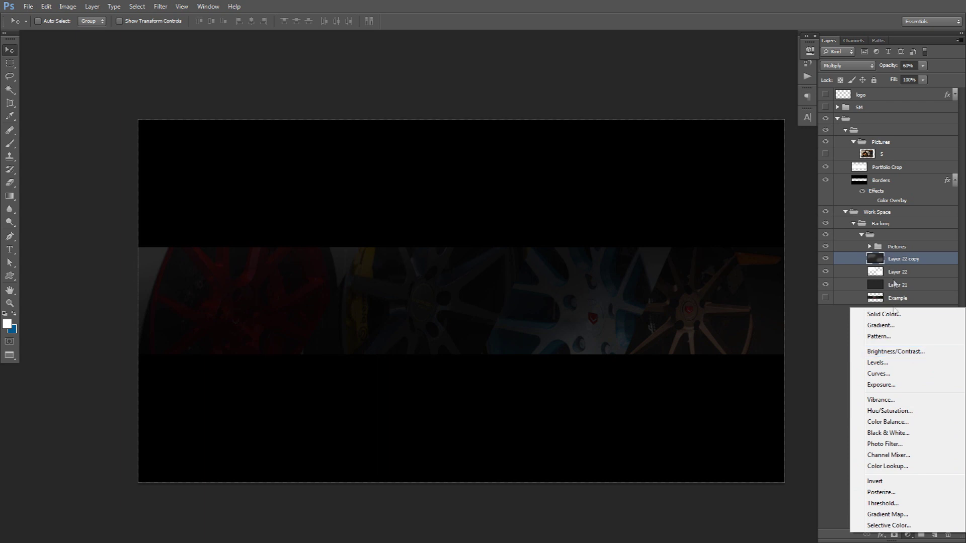
left_click(895, 351)
left_click_drag(724, 120, 765, 101)
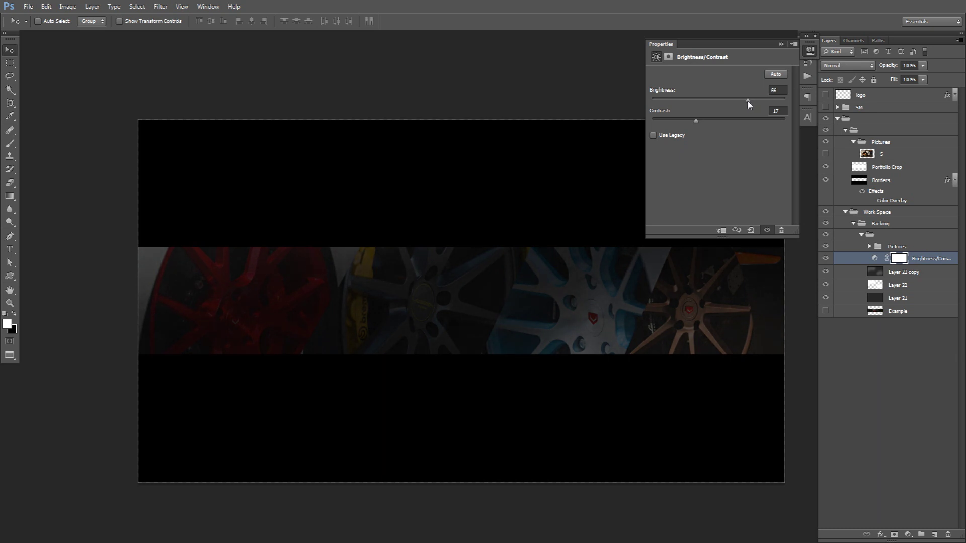
left_click(811, 56)
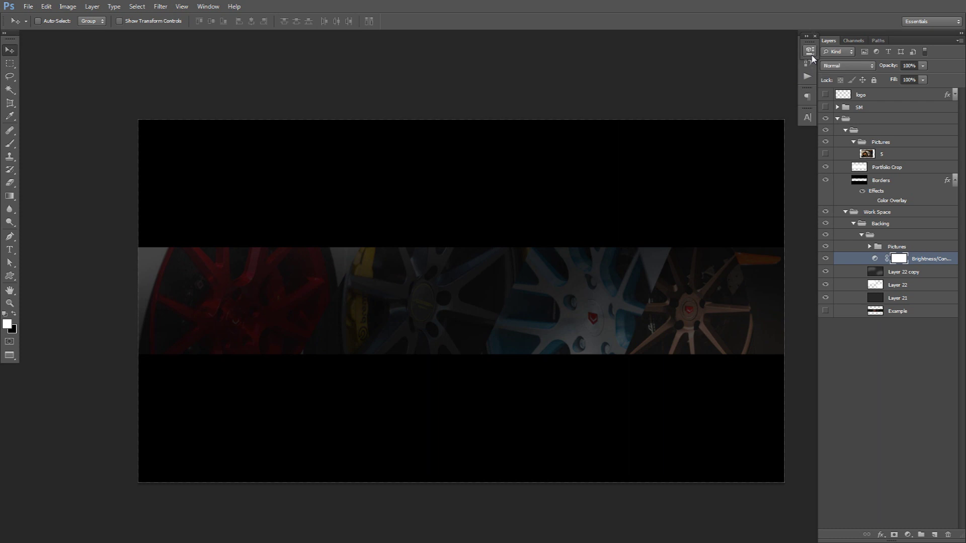
Create a new empty layer directly above the Pictures group in the backing group, with nothing selected.
left_click(899, 249)
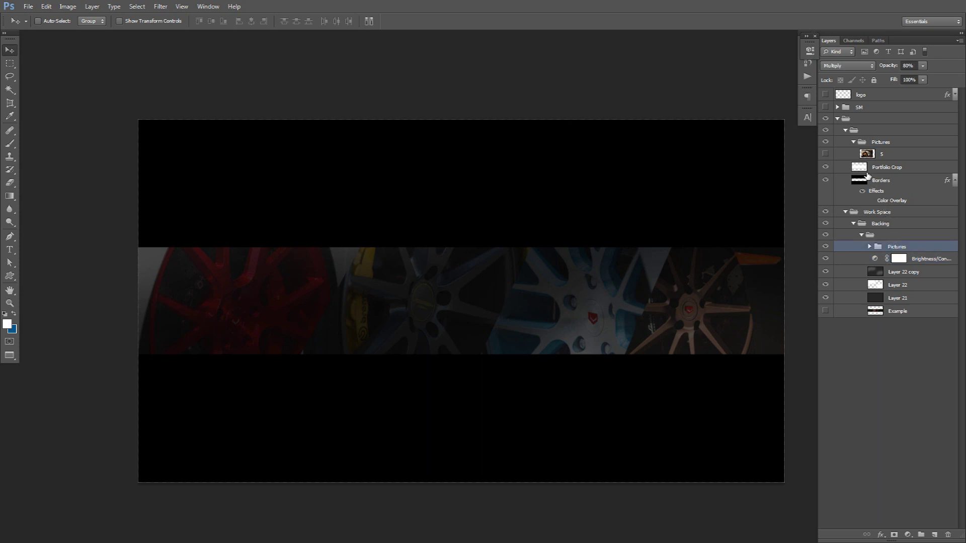
left_click(860, 168, "ctrl")
key("ctrl+d")
left_click_drag(622, 350, 593, 345)
left_click(935, 534)
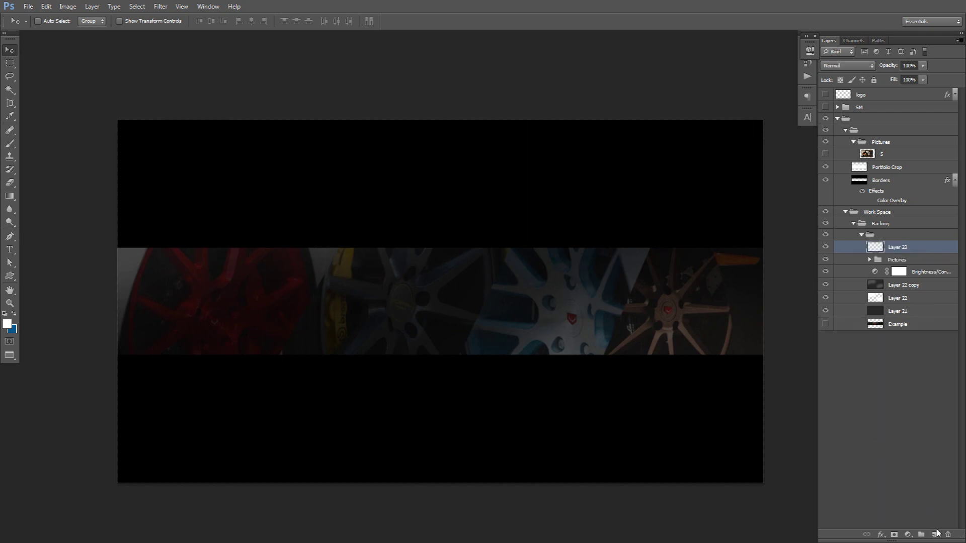
Select the whole banner strip between the black borders with a rectangular marquee.
key("m")
key("ctrl+plus")
left_click_drag(151, 259, 82, 223)
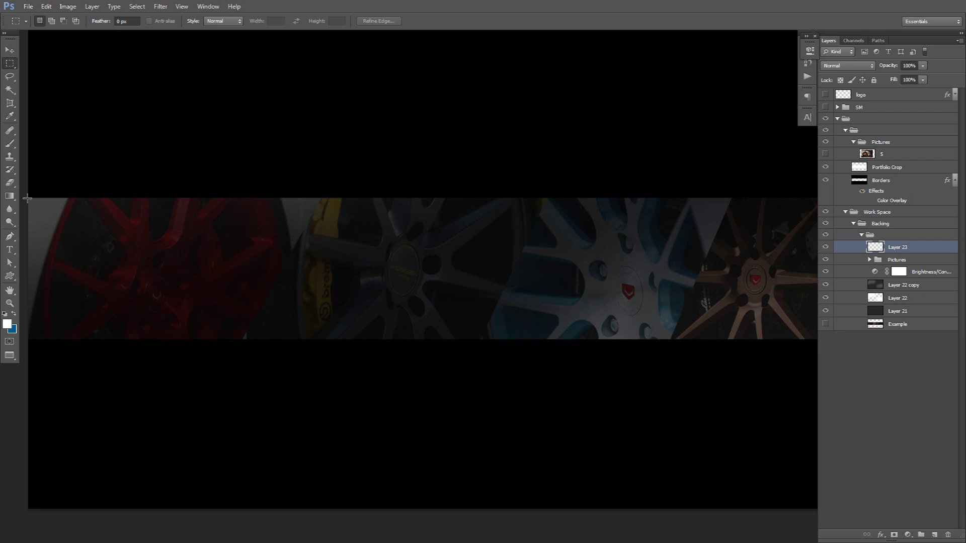
left_click_drag(28, 198, 798, 335)
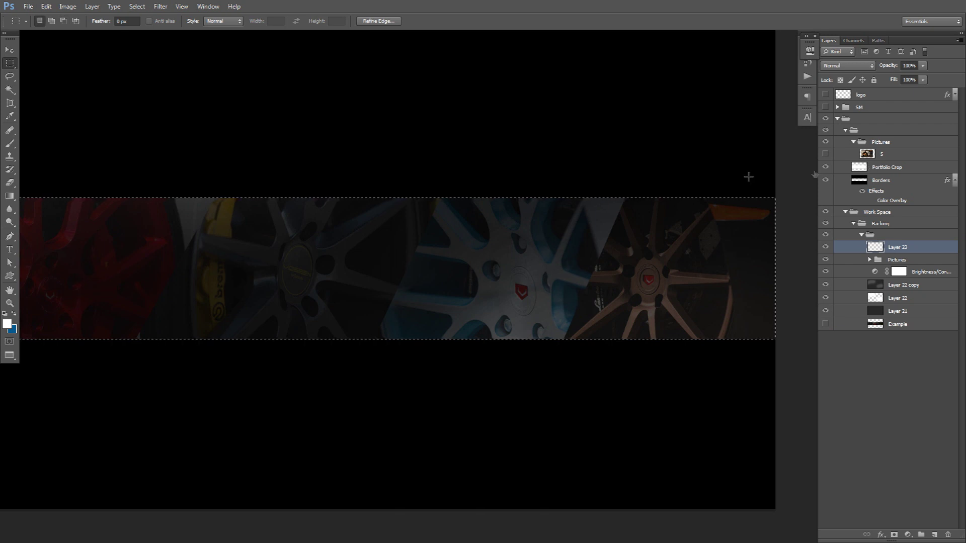
Convert the strip selection into a thin border selection, fill it with white on Layer 23, and deselect.
left_click_drag(583, 207, 559, 200)
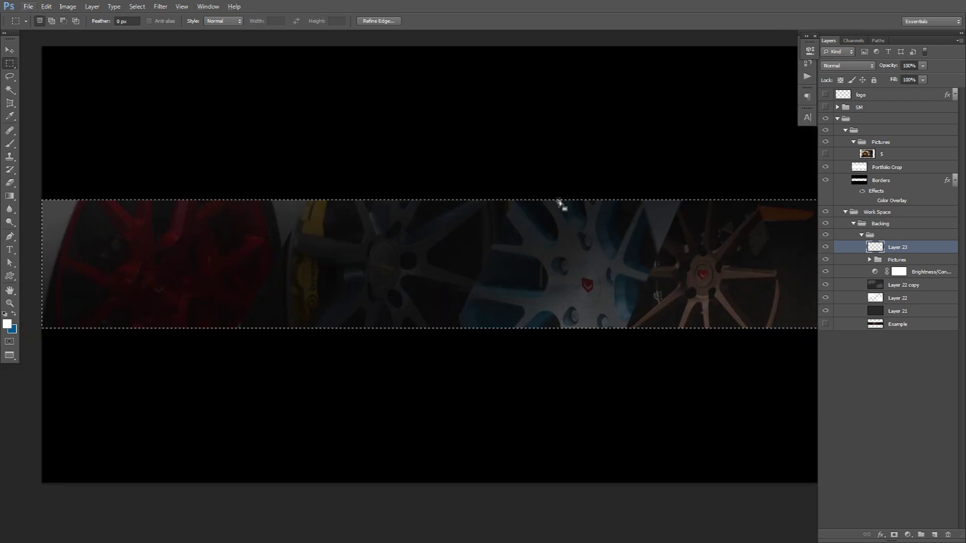
scroll(558, 200, "down", 1)
left_click(136, 6)
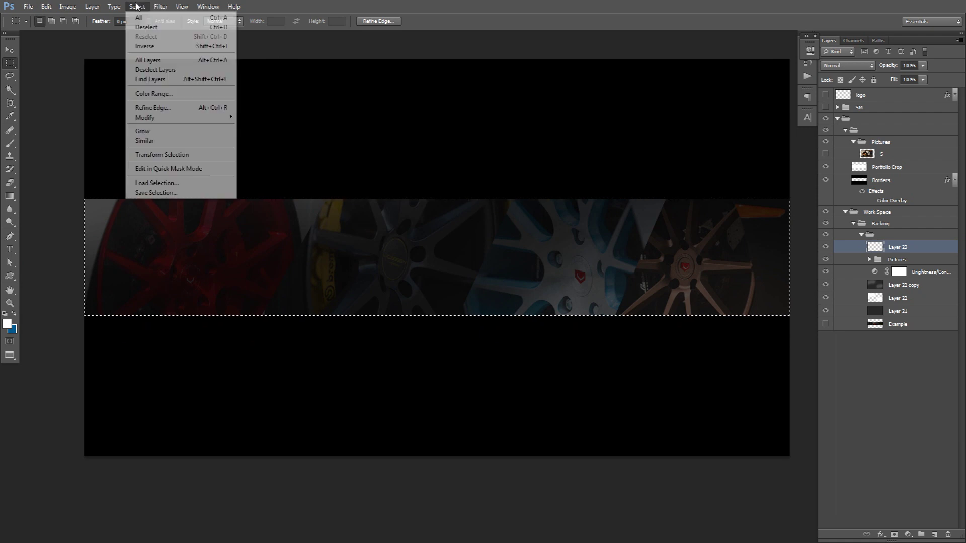
mouse_move(172, 117)
left_click(258, 118)
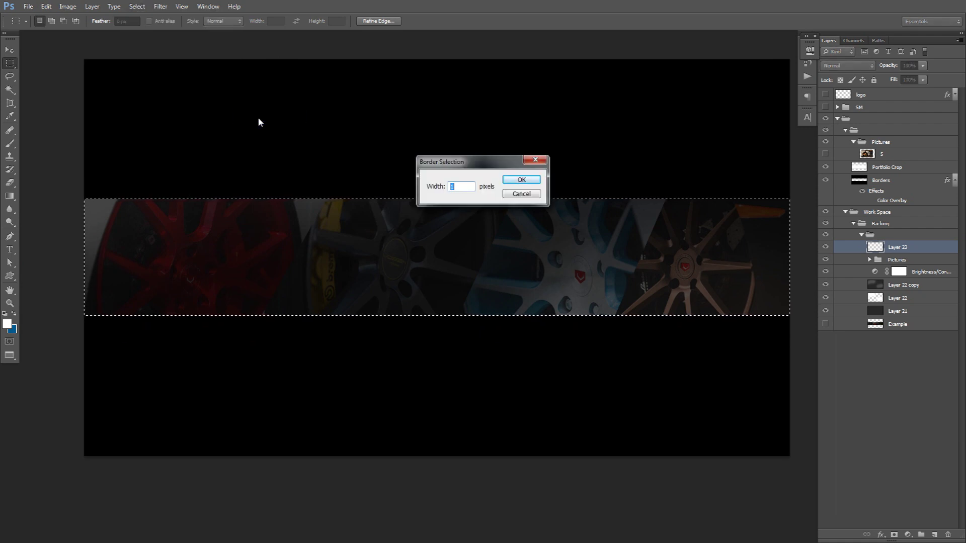
key("Return")
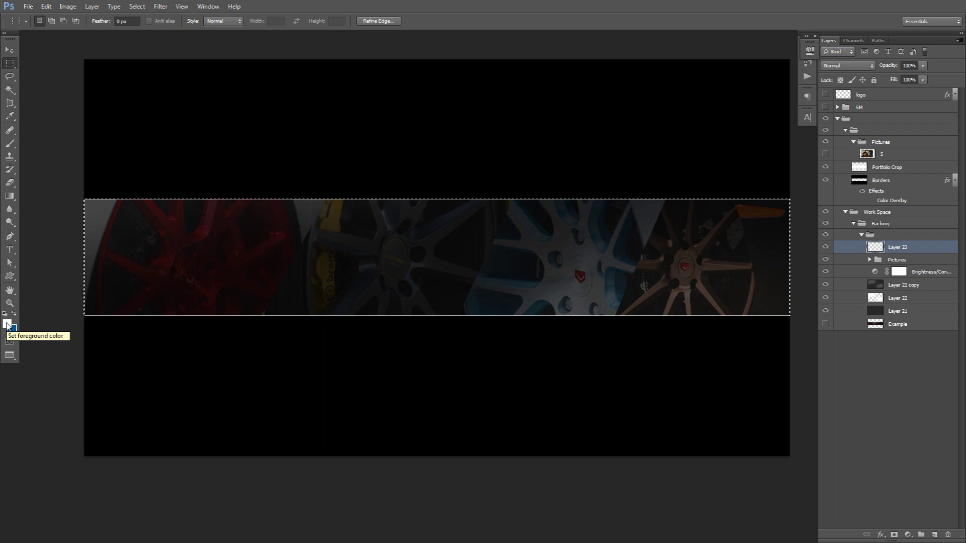
key("alt+BackSpace")
key("ctrl+d")
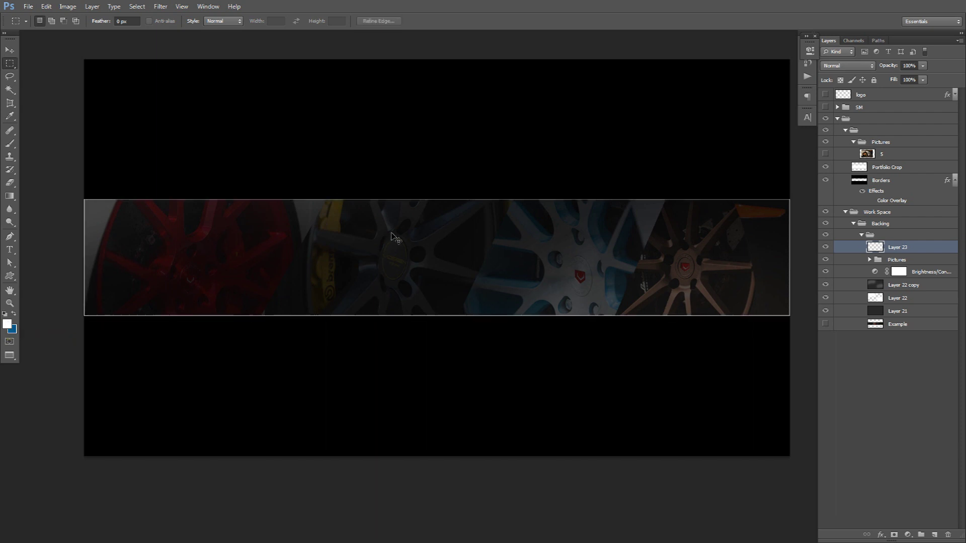
Try Overlay, Linear Dodge (Add) and Lighter Color blending on the thin white outline layer, and settle on Overlay.
left_click(847, 66)
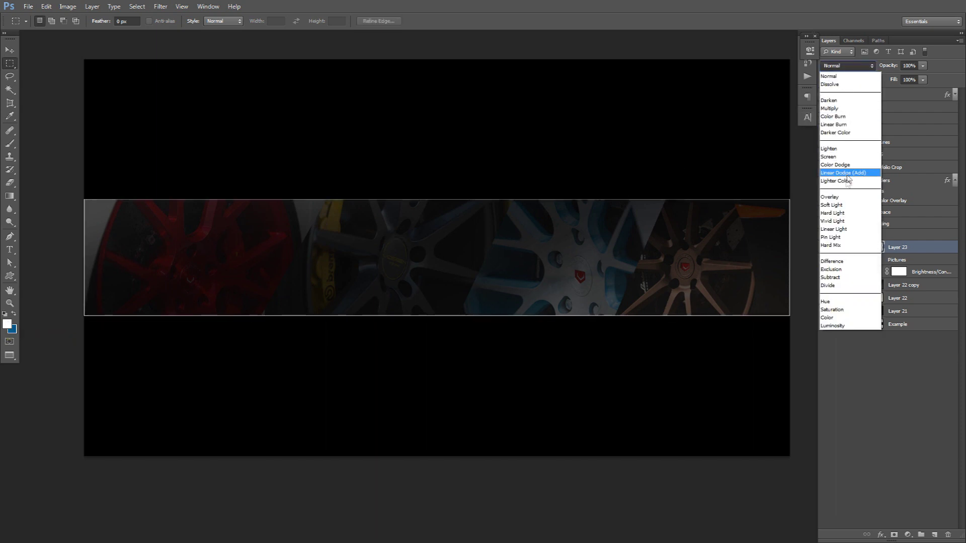
left_click(840, 197)
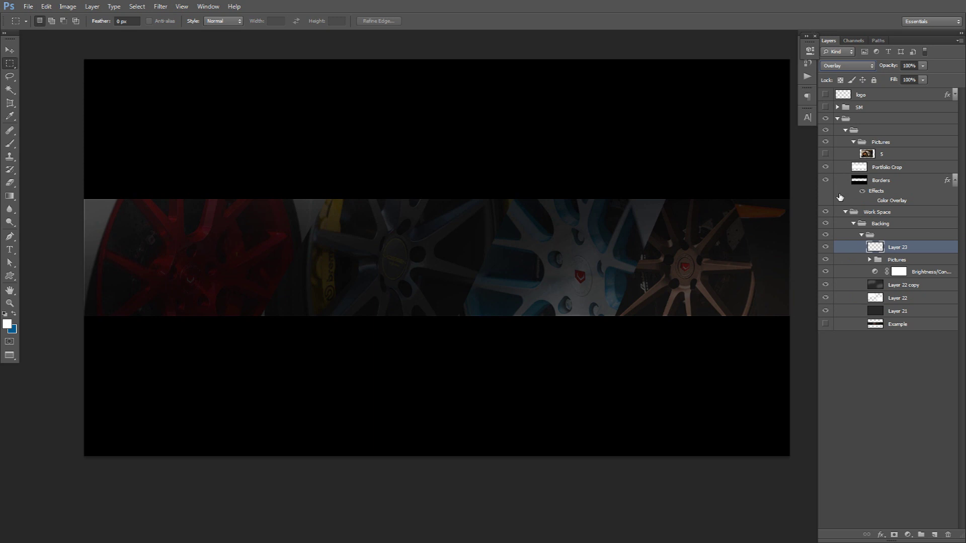
key("alt+shift+w")
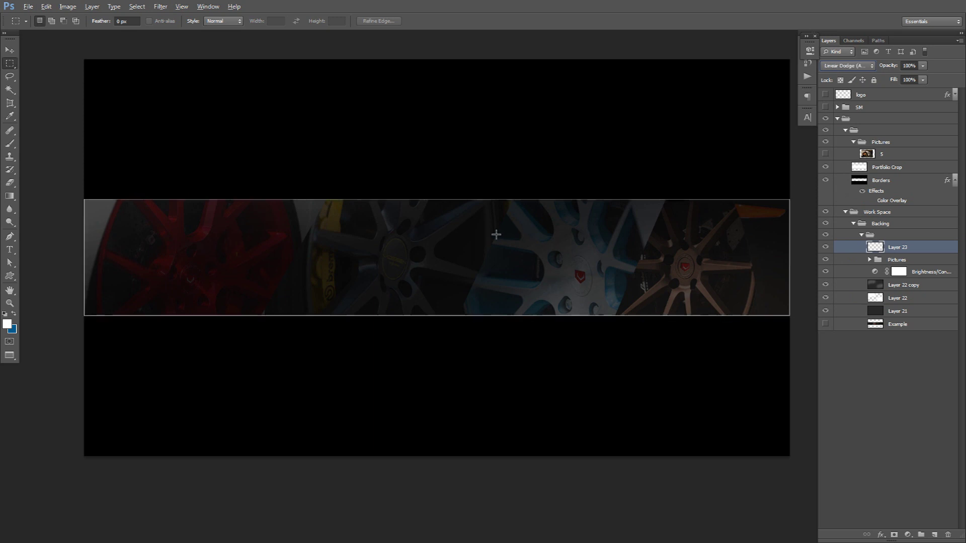
left_click(847, 66)
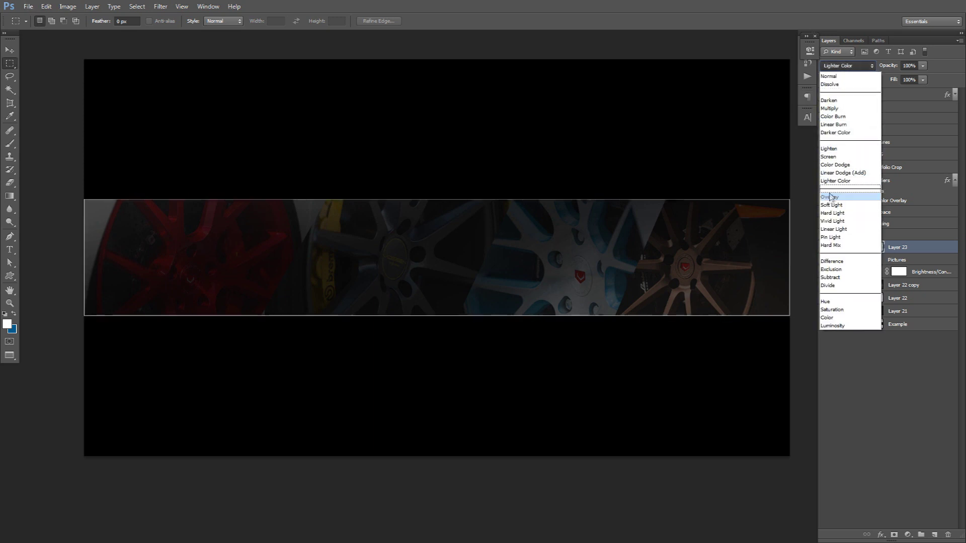
left_click(840, 196)
Toggle Layer 23's visibility repeatedly to compare the strip with and without its thin outline.
scroll(401, 201, "up", 3)
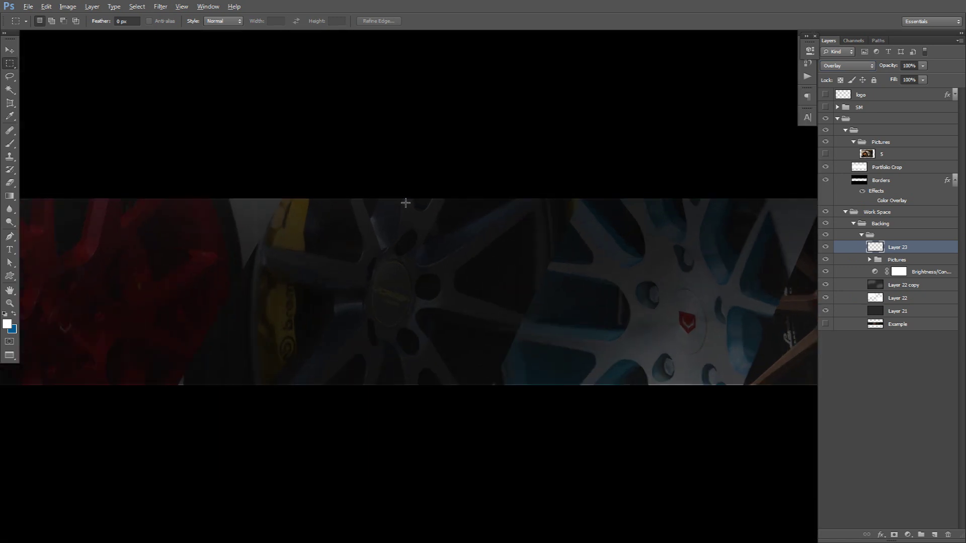
left_click(826, 247)
left_click(826, 247)
left_click(828, 247)
left_click(827, 247)
left_click(828, 247)
left_click(827, 247)
Create a new empty layer above Layer 23 and select the banner strip between the black borders again.
scroll(779, 250, "down", 2)
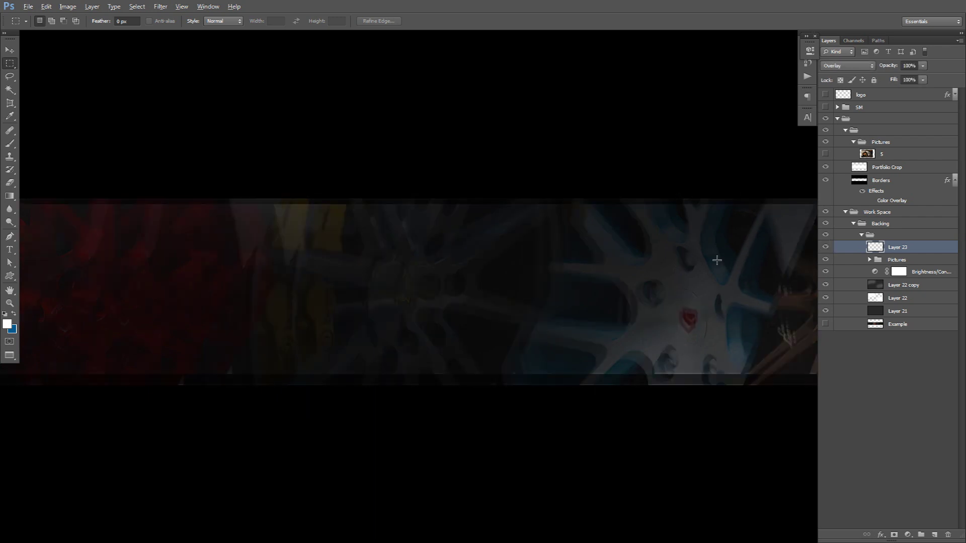
left_click_drag(648, 260, 576, 262)
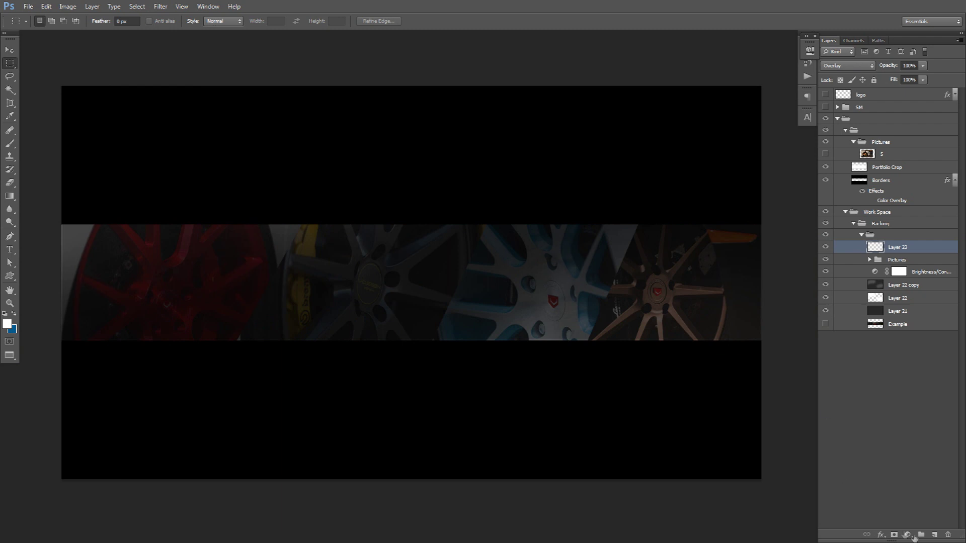
left_click(934, 535)
scroll(651, 383, "left", 2)
left_click(859, 174, "ctrl")
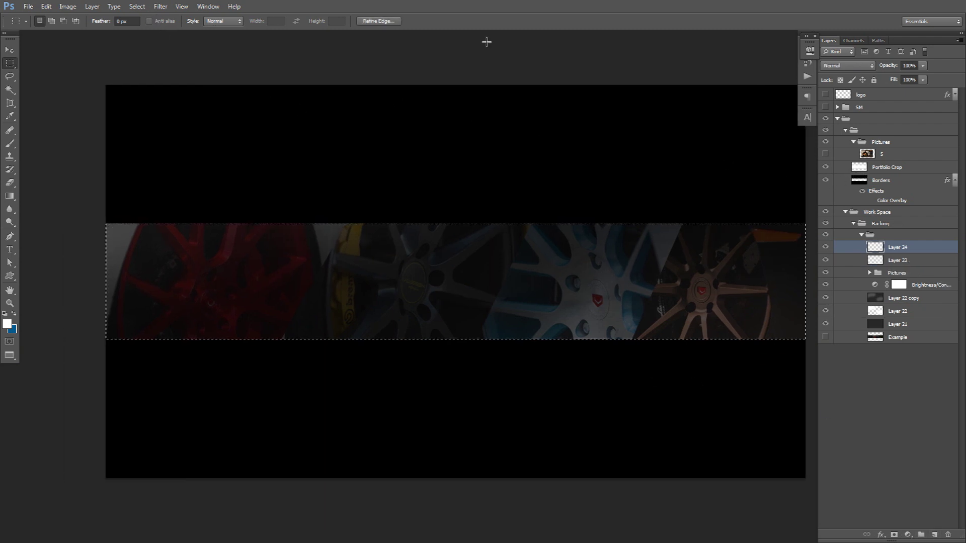
Turn the strip selection into a border, fill it with white on Layer 24 as a thicker outline, deselect, and set Overlay blending.
left_click(137, 6)
mouse_move(153, 118)
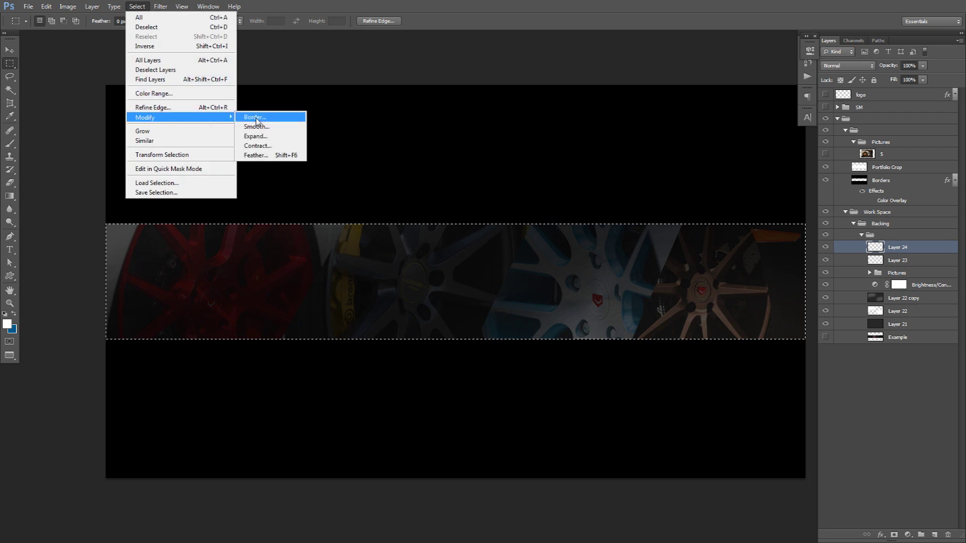
left_click(256, 119)
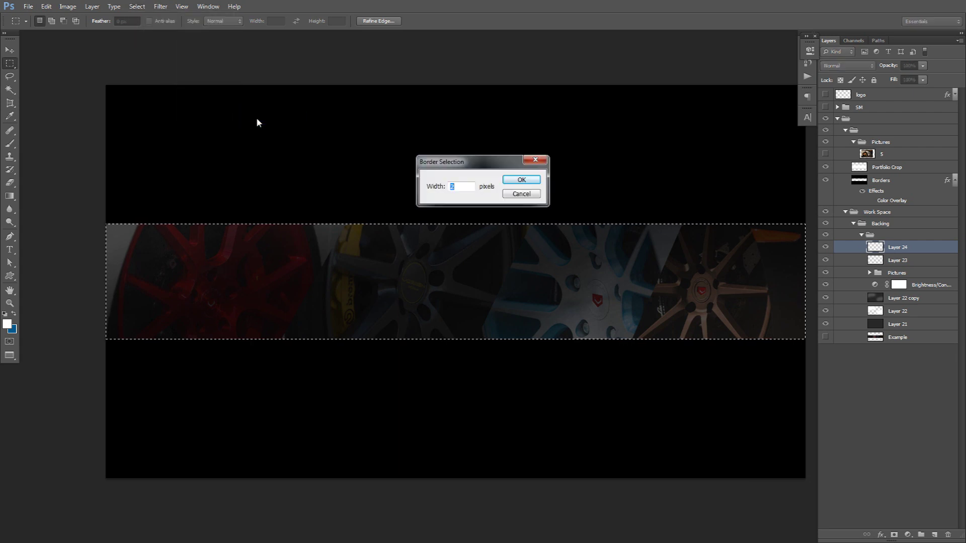
type("1")
key("Return")
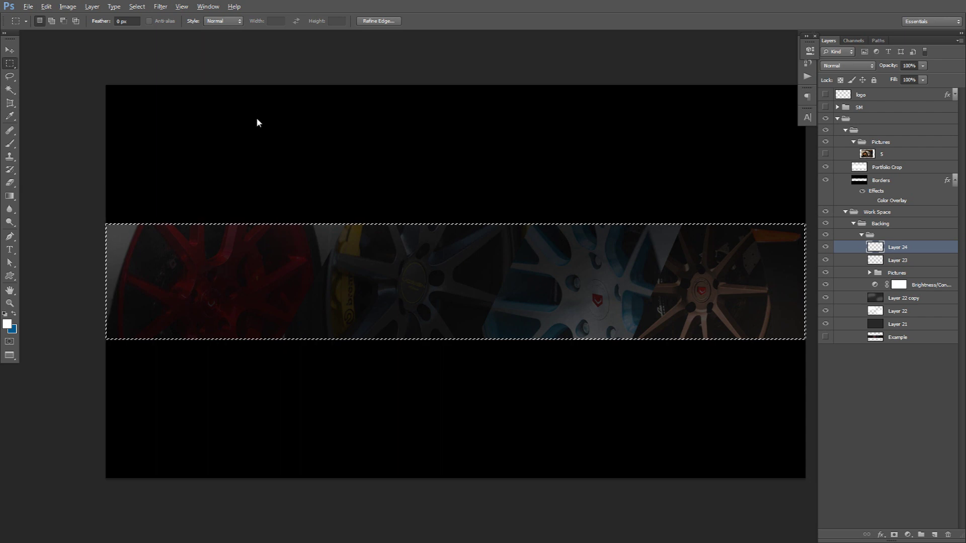
key("alt+BackSpace")
key("ctrl+d")
left_click(848, 66)
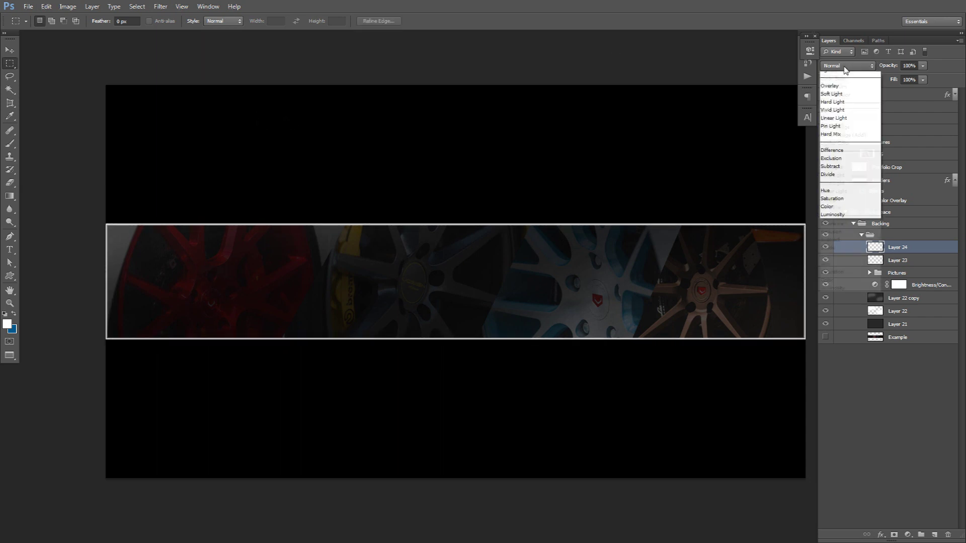
left_click(830, 197)
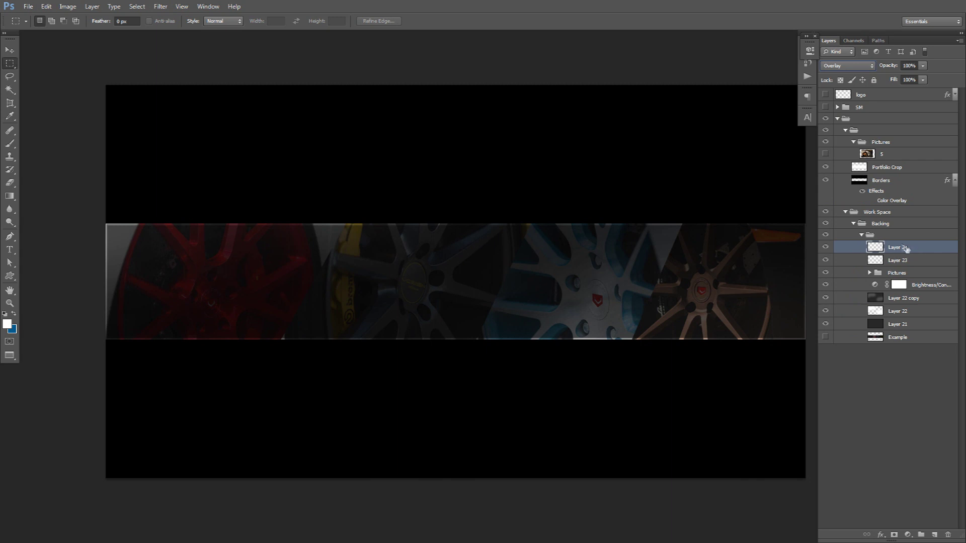
Erase parts of the thicker outline on Layer 24 along the strip's edges with a soft 396-pixel eraser.
key("e")
left_click_drag(488, 251, 514, 249)
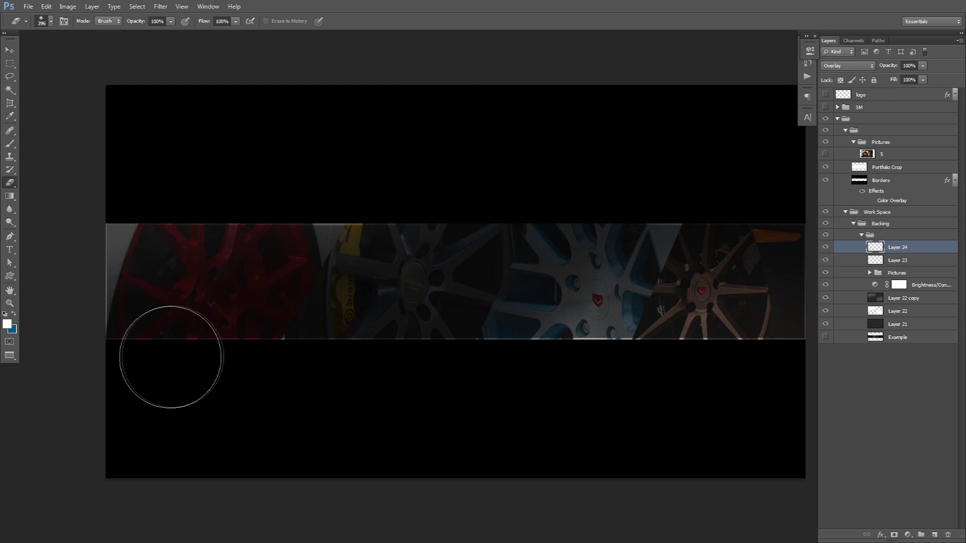
key("space")
mouse_move(532, 338)
left_mouse_down()
mouse_move(370, 339)
mouse_move(640, 345)
left_mouse_up()
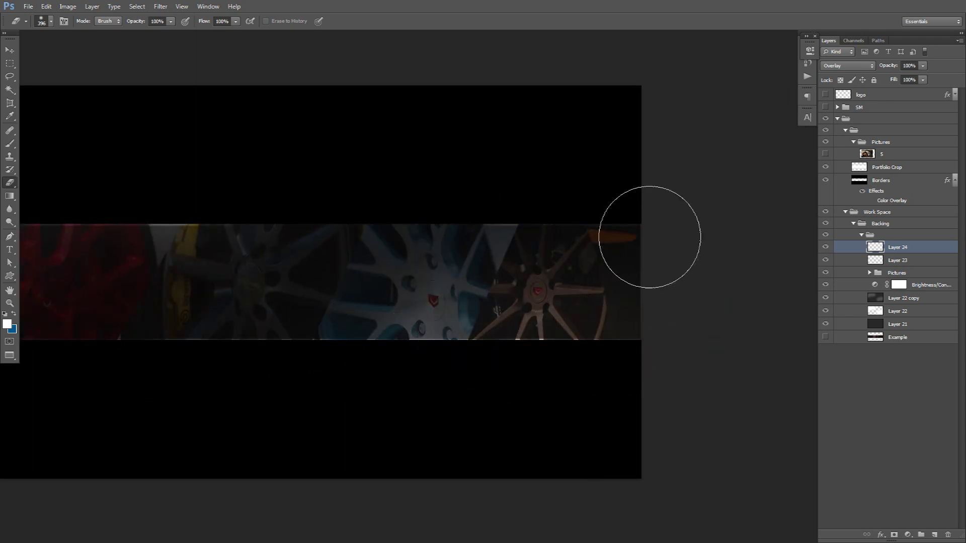
key("space")
left_click_drag(403, 272, 544, 267)
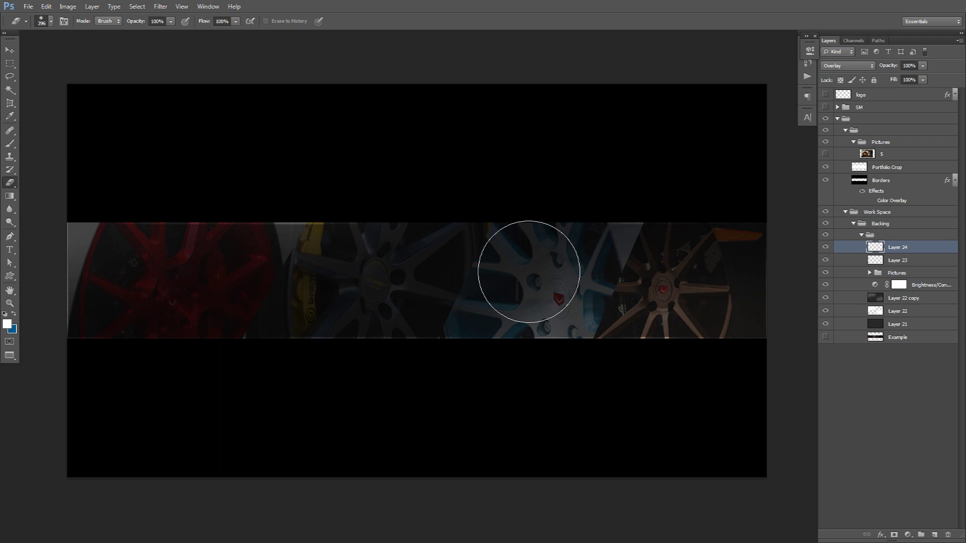
Add the text VOSSENWHEELS on the banner strip in white Nexa Light at 38.5 pt.
key("t")
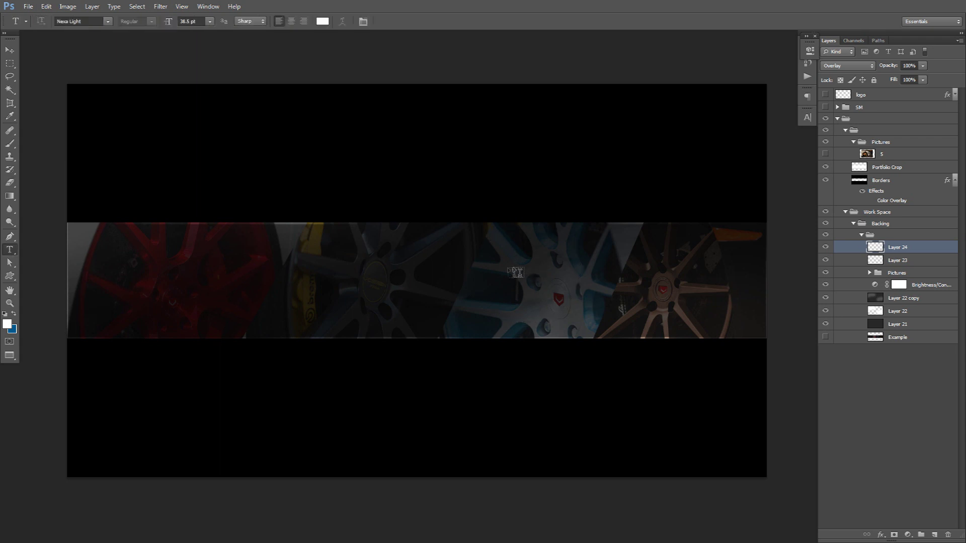
left_click(443, 277)
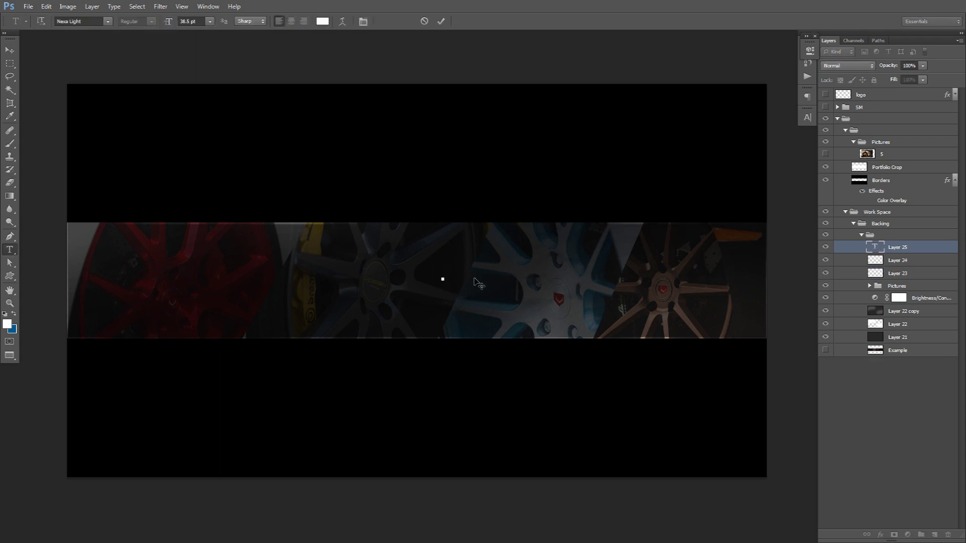
type("V")
key("ctrl+a")
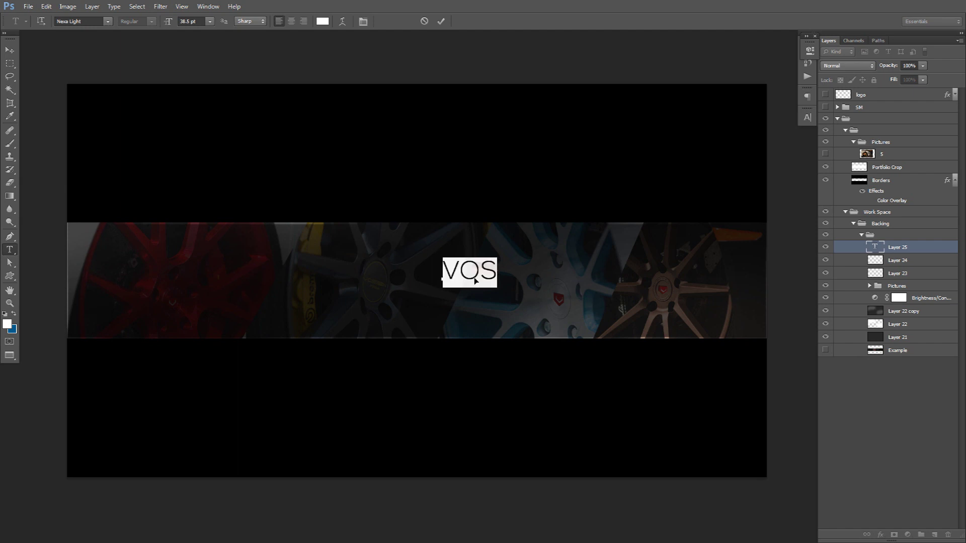
key("Right")
type("SENWHEELS")
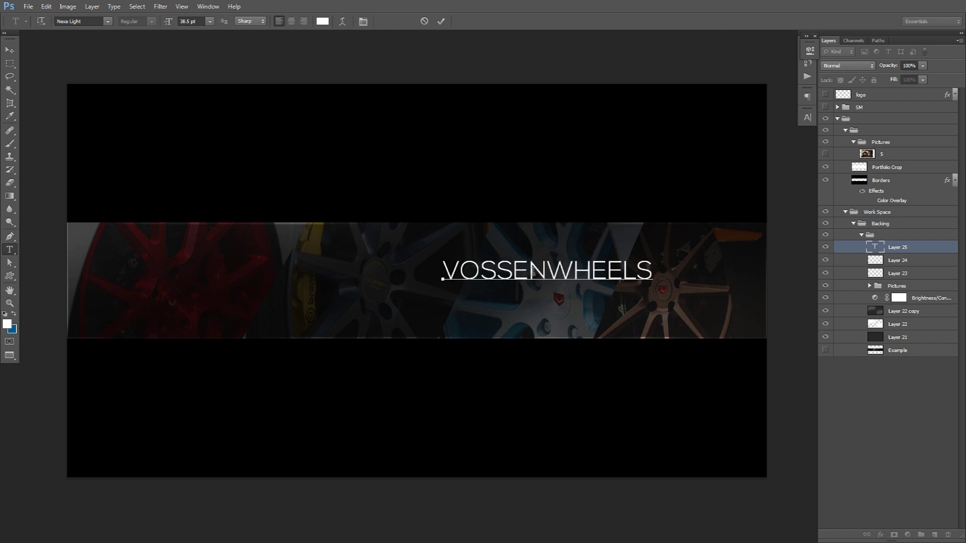
Change the word VOSSEN in the title to Nexa Bold and move the title towards the middle of the strip.
left_click_drag(549, 270, 402, 264)
left_click(90, 21)
type("Nexa Bold")
key("Return")
left_click(440, 21)
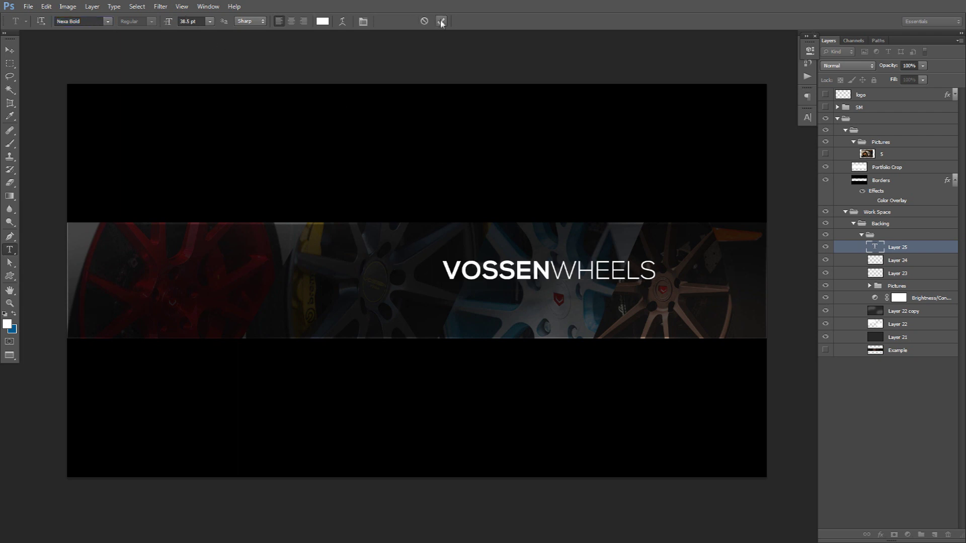
key("v")
left_click_drag(571, 279, 325, 281)
Color only the VOSSEN part of the title bright red and commit the text.
key("t")
left_click(323, 23)
left_click(527, 163)
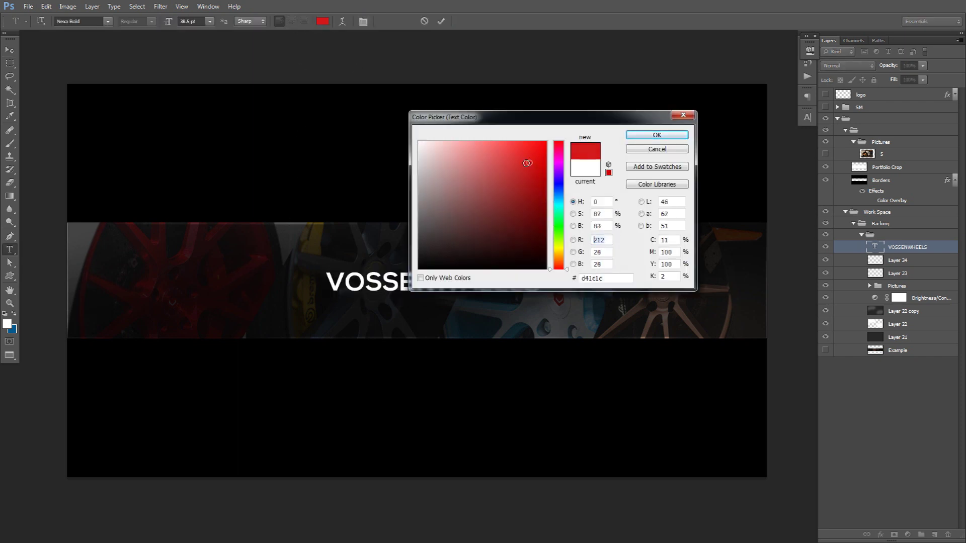
left_click(657, 136)
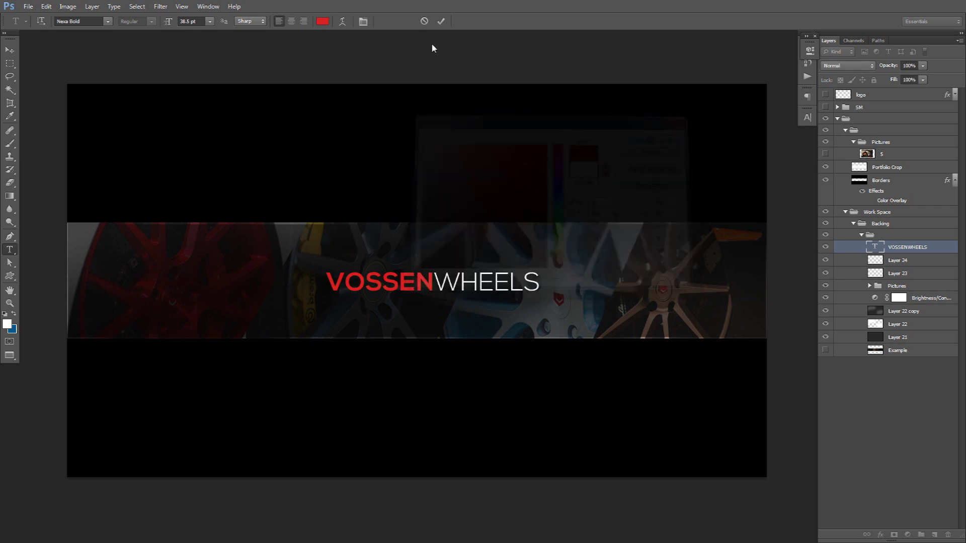
left_click(441, 21)
Center the title on the banner, checking it against the guides, and place a duplicate directly beneath it.
key("v")
left_click_drag(515, 261, 460, 286)
key("ctrl+semicolon")
key("ctrl+semicolon")
Replace all text in the duplicated title with YTOUTUBE BANNER DESIGN TUTOPRIAL.
double_click(460, 304)
key("ctrl+a")
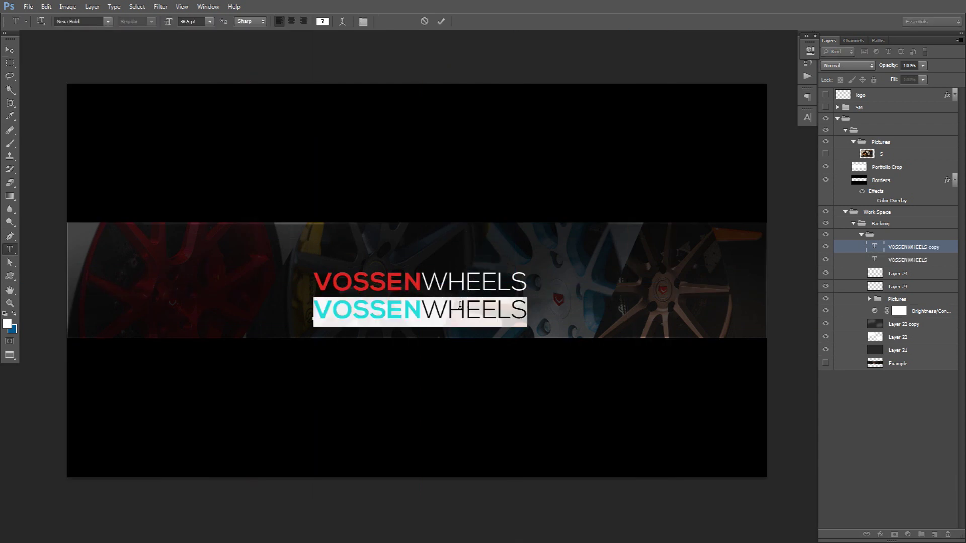
key("Left")
key("Right")
key("Right")
key("Right")
key("Right")
key("Right")
key("Right")
key("Right")
key("Right")
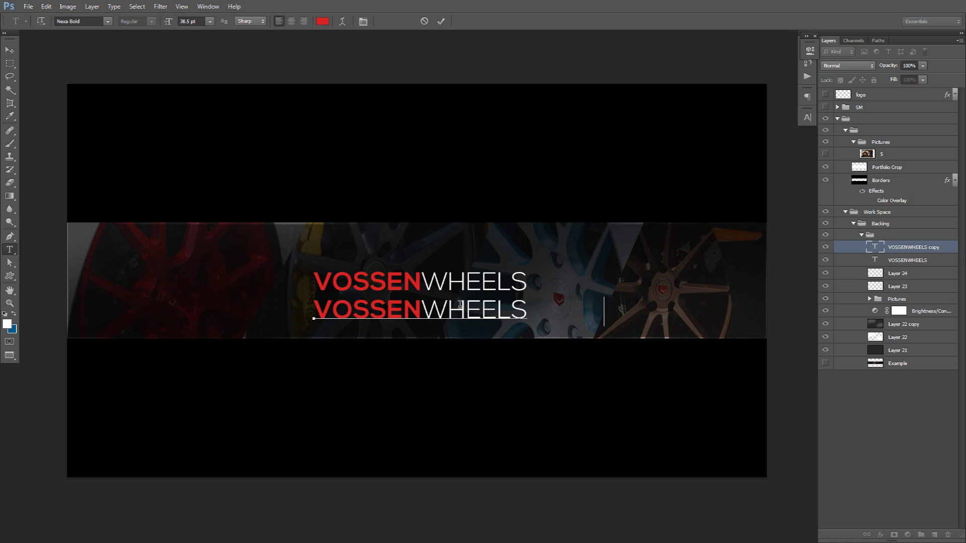
type("YTOUTUBE BANNER DESIGN TUTOPR")
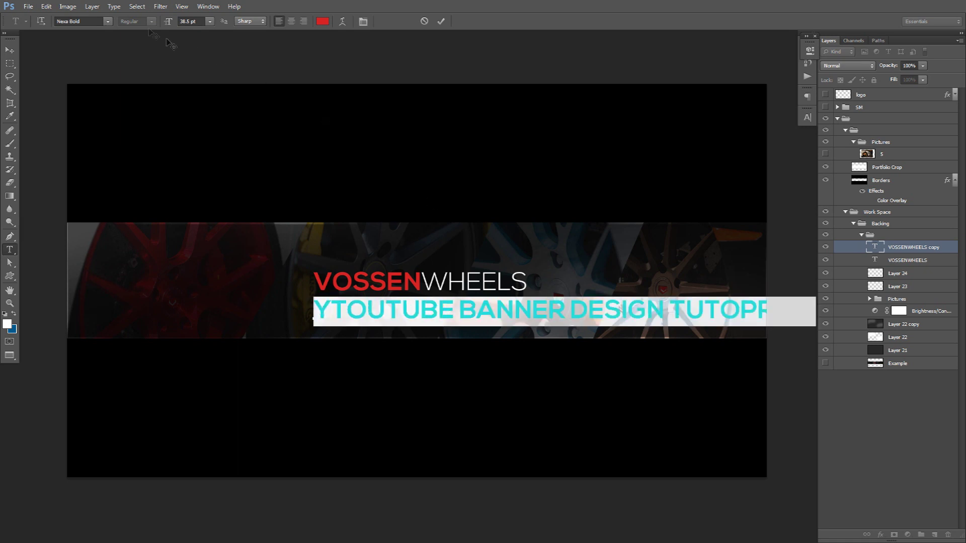
Reduce the subtitle's font size to 23.5 pt and correct its last word to TUTORIAL.
scroll(187, 17, "down", 15)
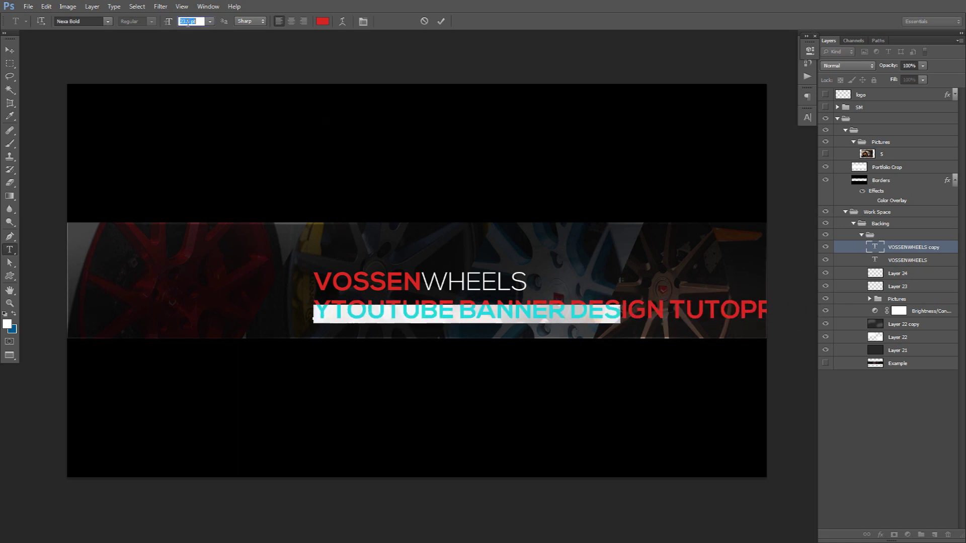
left_click(583, 312)
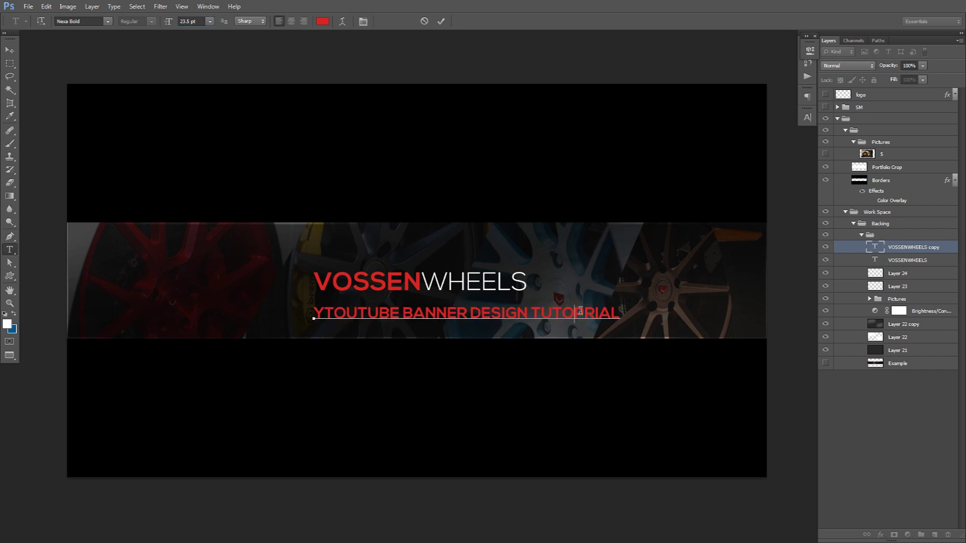
key("BackSpace")
Recolor the entire subtitle white (ffffff) and change its font to Nexa Light.
key("ctrl")
key("ctrl+a")
left_click(322, 22)
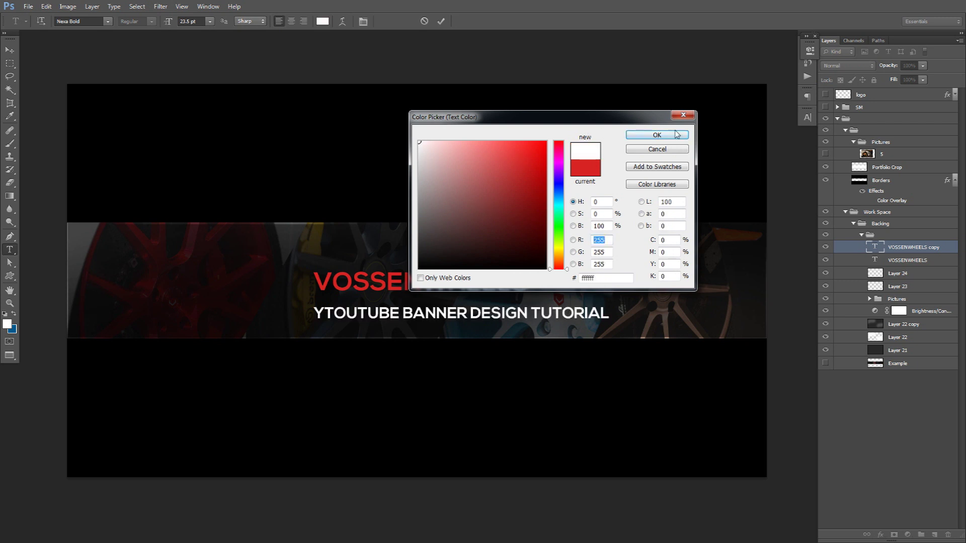
left_click(657, 135)
left_click(80, 21)
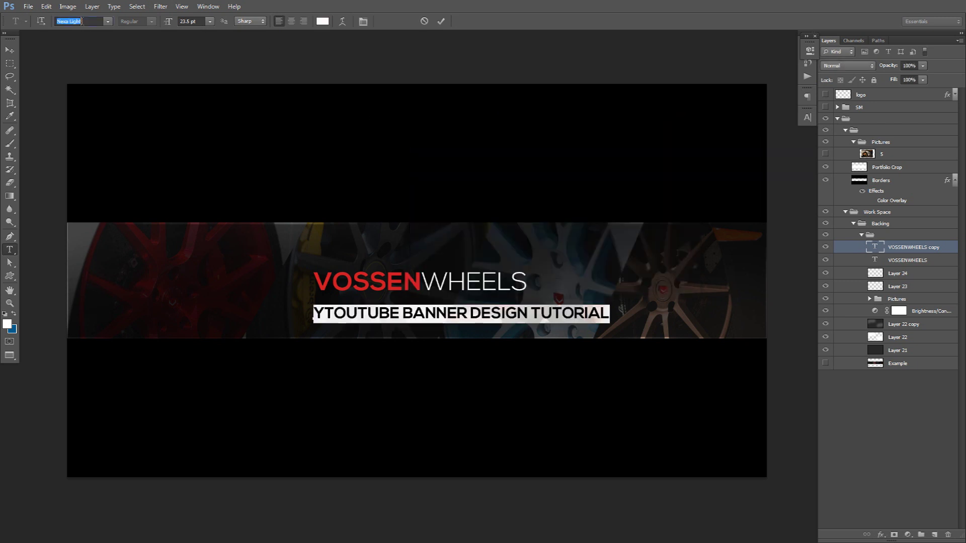
Reduce the subtitle's font size to 13.5 pt and commit the text.
left_click(211, 23)
left_click(204, 18)
left_click(204, 20)
key("Down")
key("Down")
key("Down")
key("Down")
key("Down")
key("Down")
key("Down")
key("Down")
key("Down")
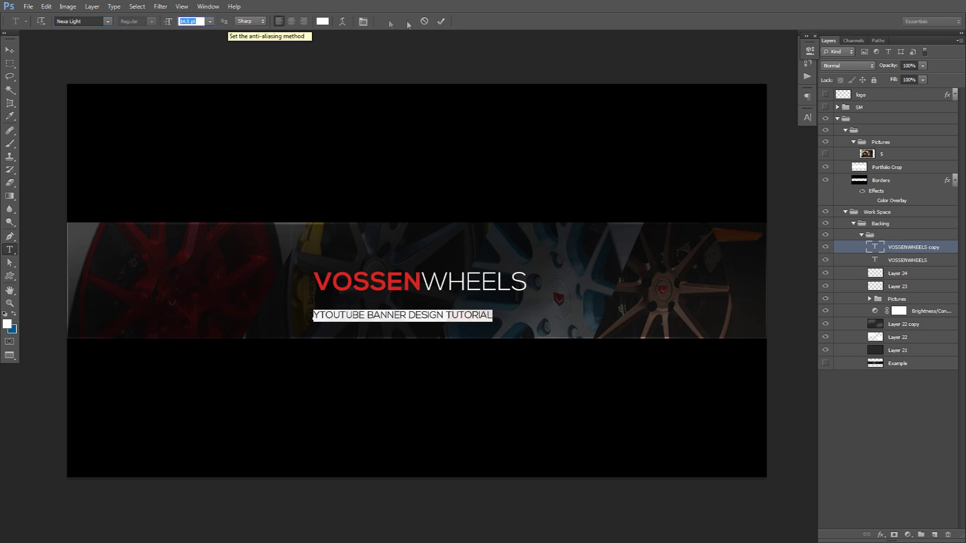
key("Down")
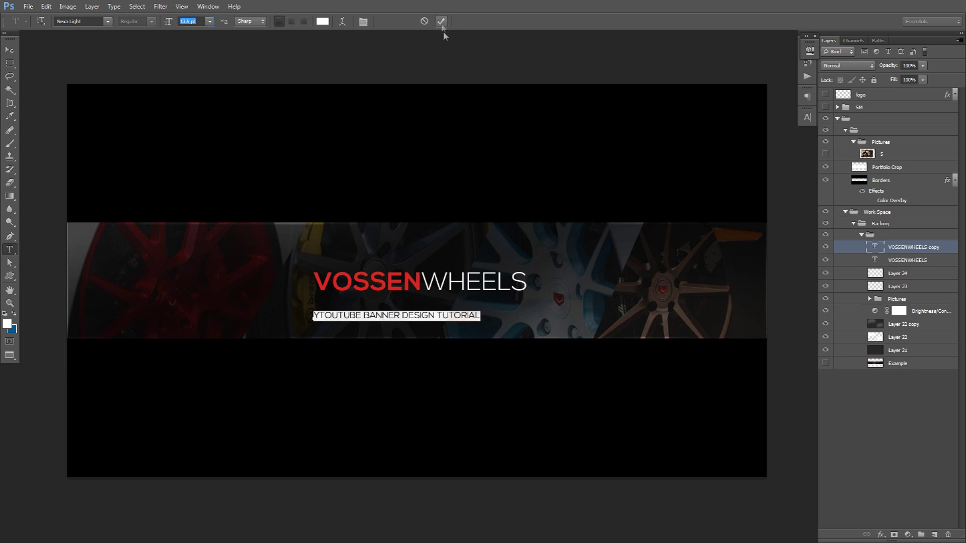
left_click(441, 21)
Move the subtitle up so it sits centered directly beneath the VOSSENWHEELS title.
key("v")
left_click_drag(423, 317, 448, 296)
key("Down")
key("Down")
key("Down")
key("Down")
key("Down")
key("Down")
key("Down")
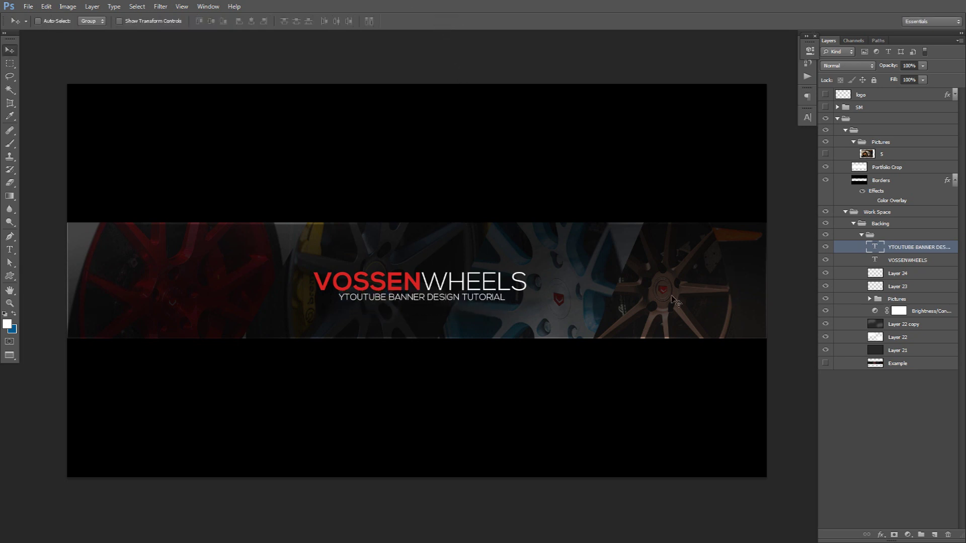
Show the SM group and position its social media icons just above the end of the word WHEELS.
left_click(825, 107)
left_click(878, 108)
left_click_drag(557, 207, 613, 251)
key("Up")
key("Up")
key("Up")
key("Up")
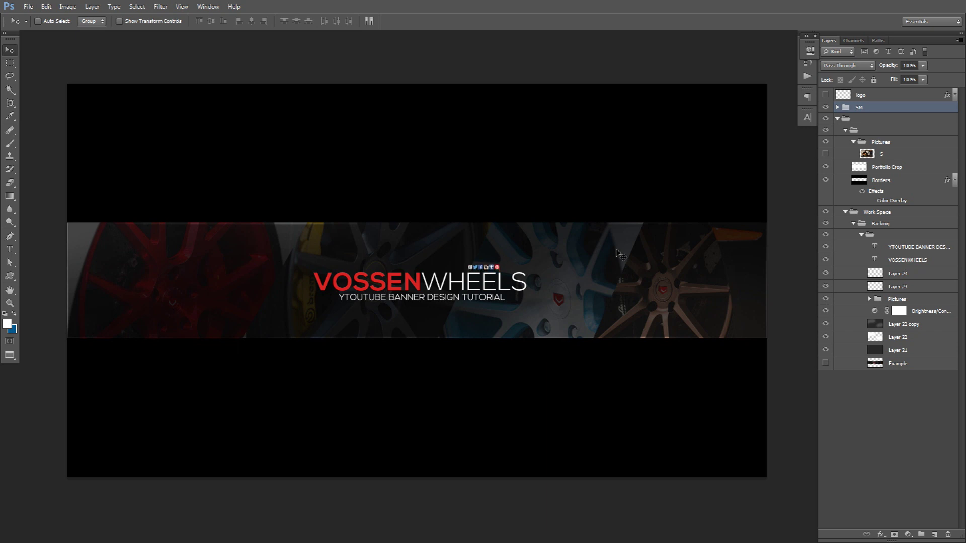
key("Up")
Show the logo layer, place the red logo centered beneath the subtitle, and scale it down slightly.
left_click(825, 95)
left_click(886, 95)
left_click_drag(521, 280, 524, 313)
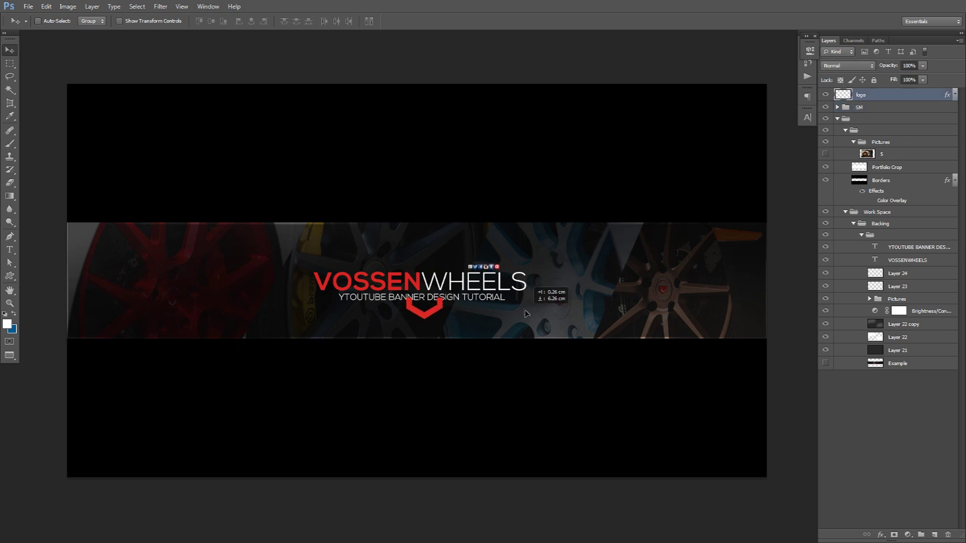
key("ctrl+t")
left_click_drag(443, 297, 464, 308)
key("Return")
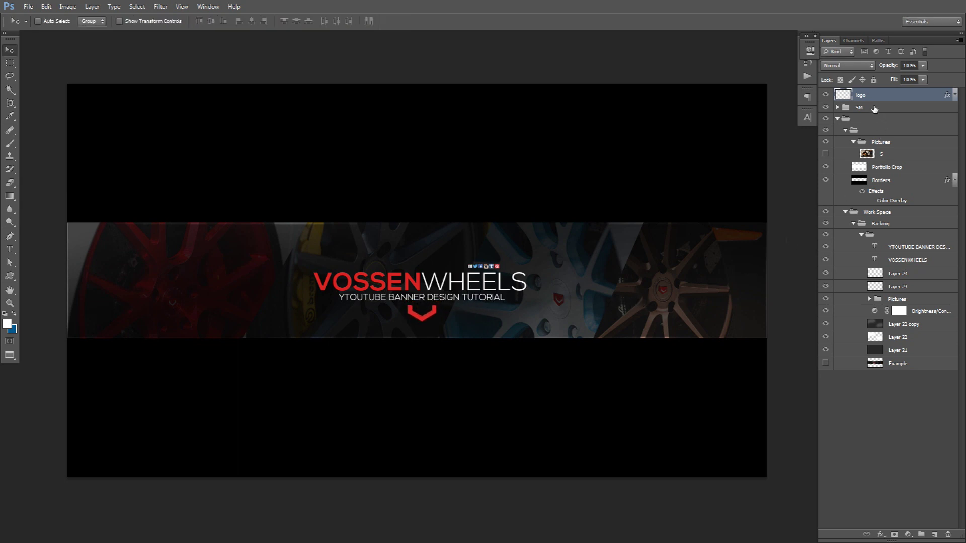
Select the logo, SM group, subtitle and title layers together and center them on the banner using the guides.
left_click(877, 107, "ctrl")
left_click(892, 250, "ctrl")
left_click(901, 262, "ctrl")
key("ctrl+semicolon")
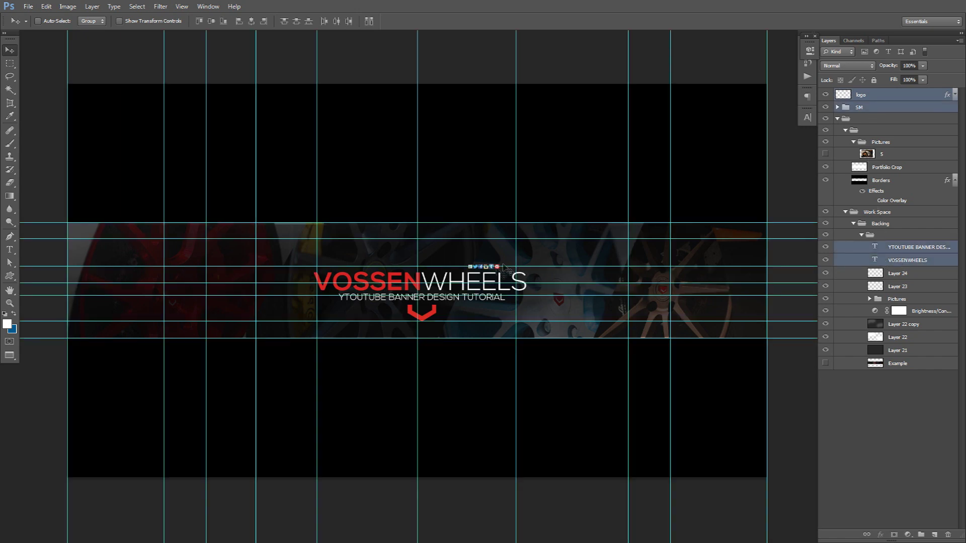
left_click_drag(488, 261, 485, 257)
key("Up")
key("Up")
key("Up")
key("Up")
key("Up")
key("Up")
key("Up")
key("Up")
key("Up")
key("Up")
key("Up")
key("Up")
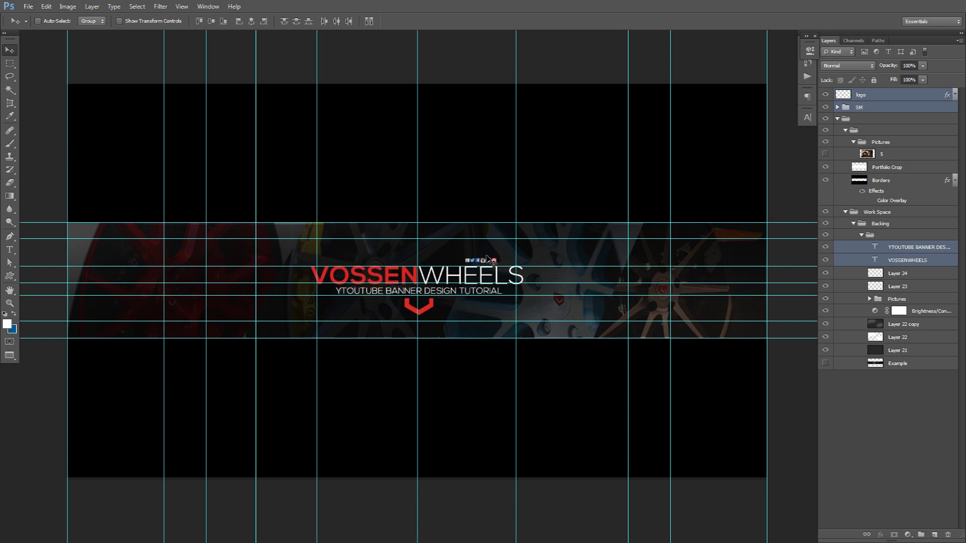
key("ctrl+semicolon")
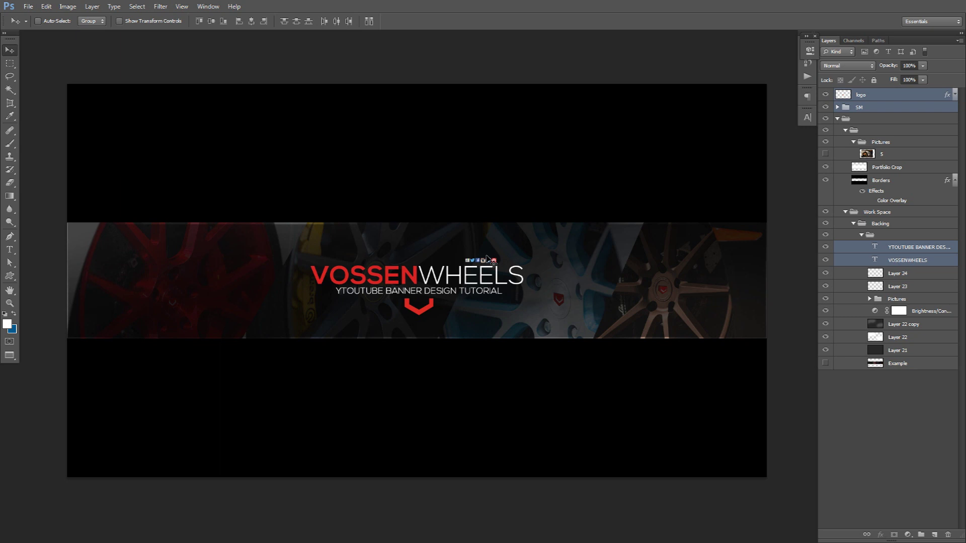
key("t")
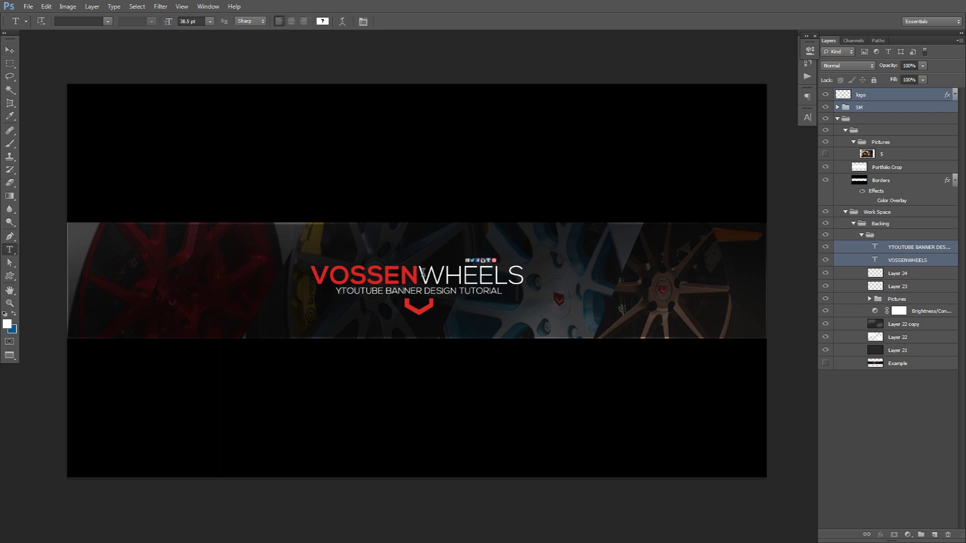
left_click(422, 273)
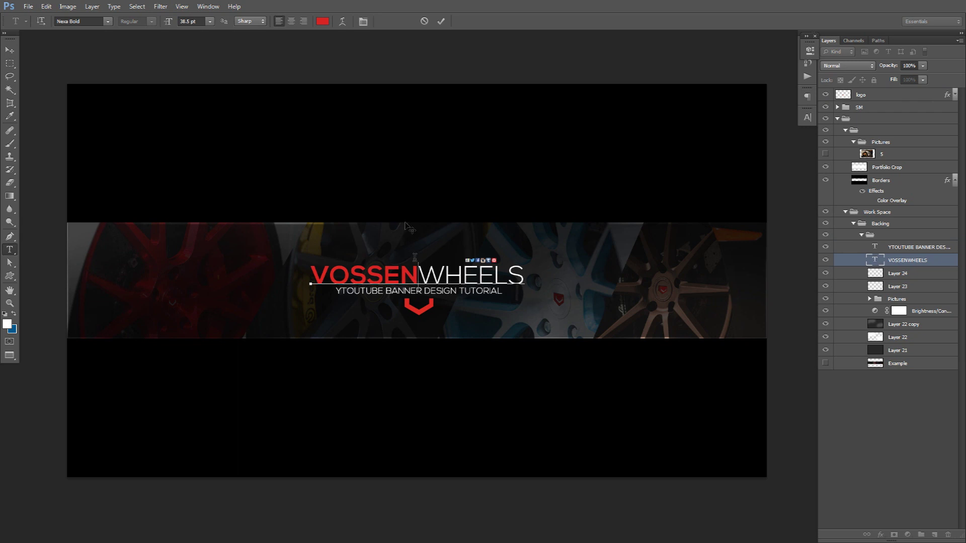
left_click(440, 21)
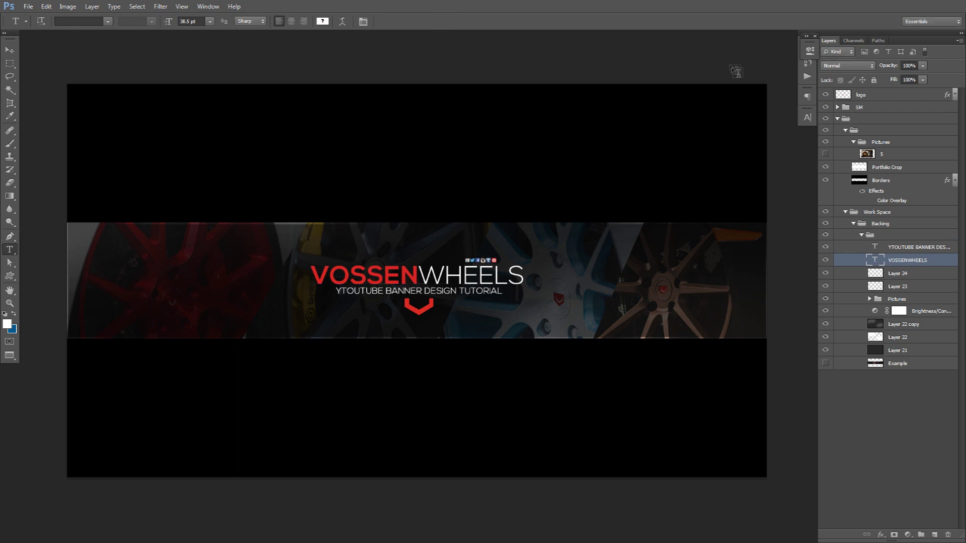
Brush a large soft white glow along the banner's upper edge on a new layer above the subtitle, and lower its opacity to 55%.
left_click(906, 250)
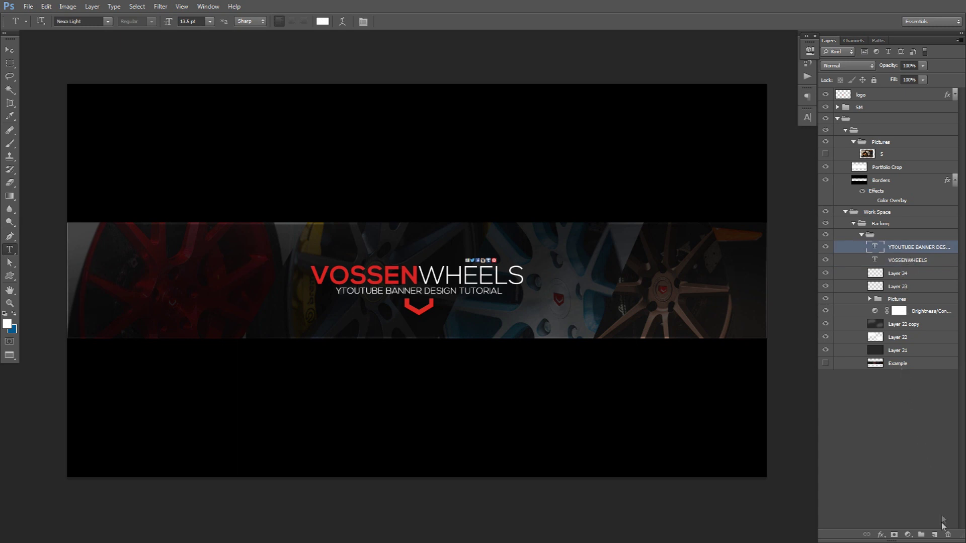
left_click(935, 535)
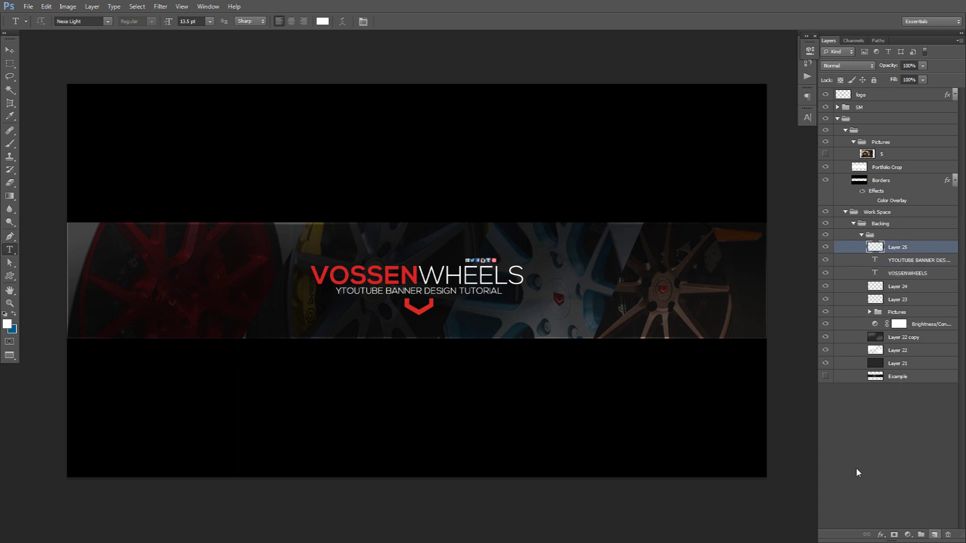
key("b")
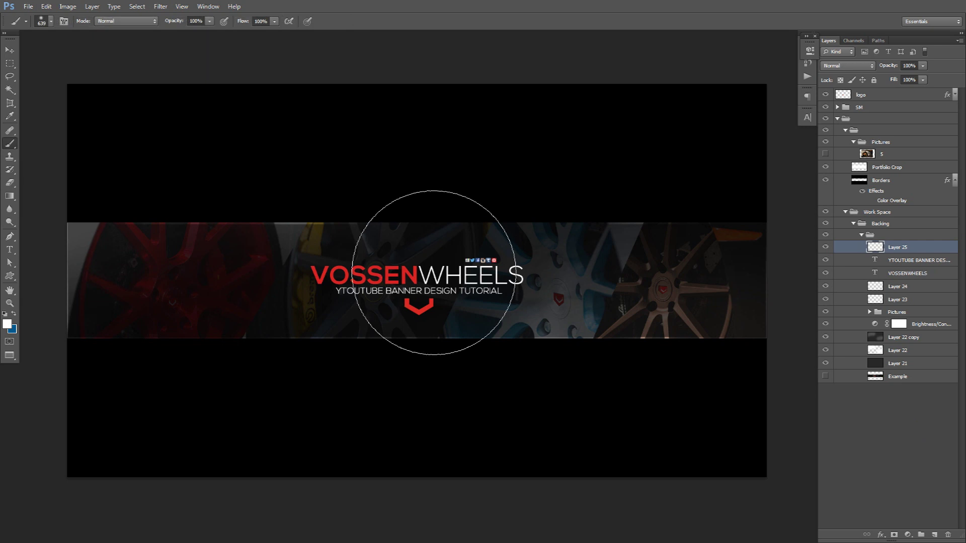
left_click_drag(383, 261, 481, 265)
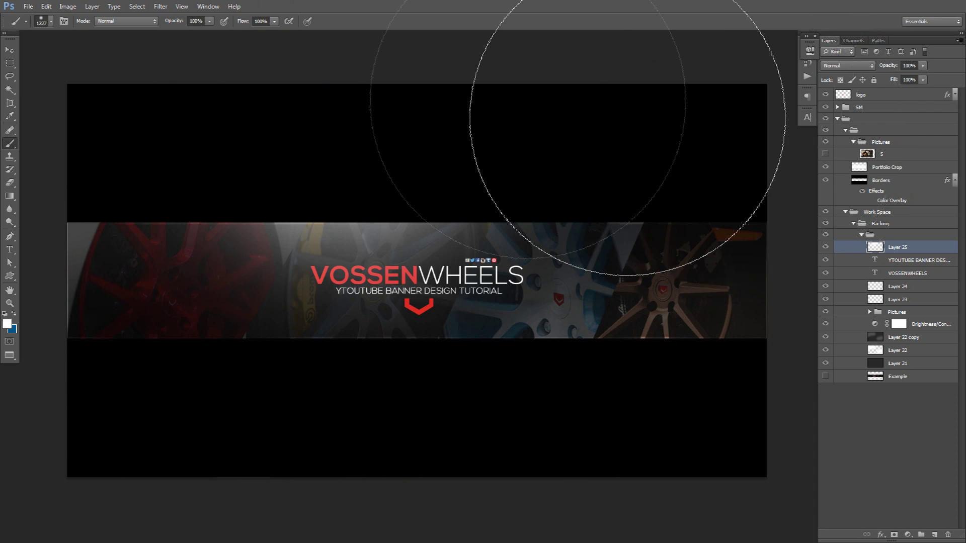
scroll(453, 177, "up", 1)
scroll(454, 171, "down", 1)
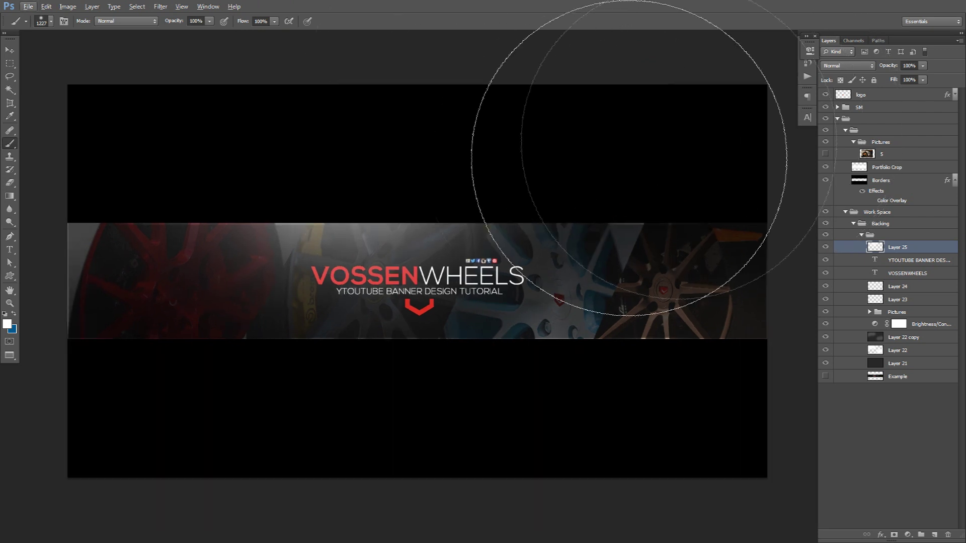
left_click(923, 66)
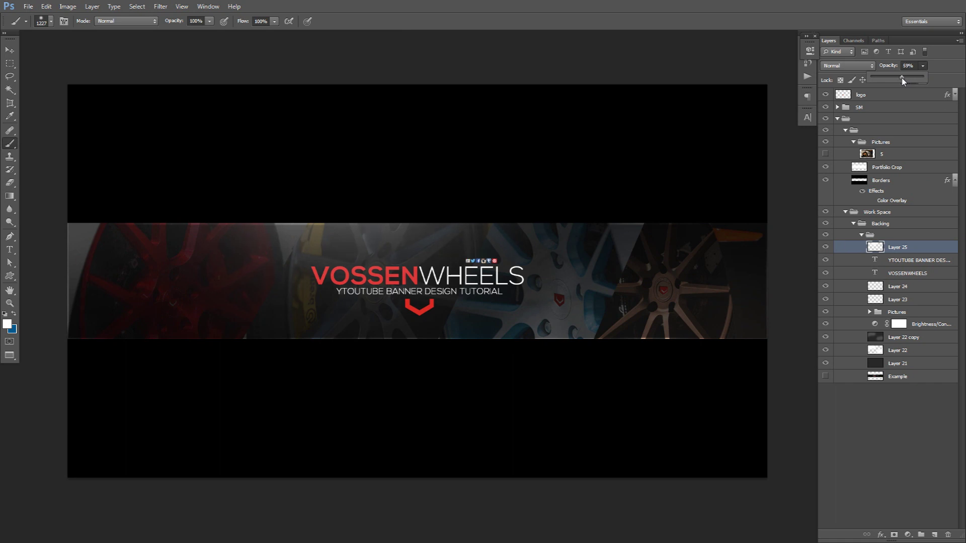
Add a Brightness/Contrast adjustment layer above the glow with brightness 15 and contrast 31.
left_click(908, 535)
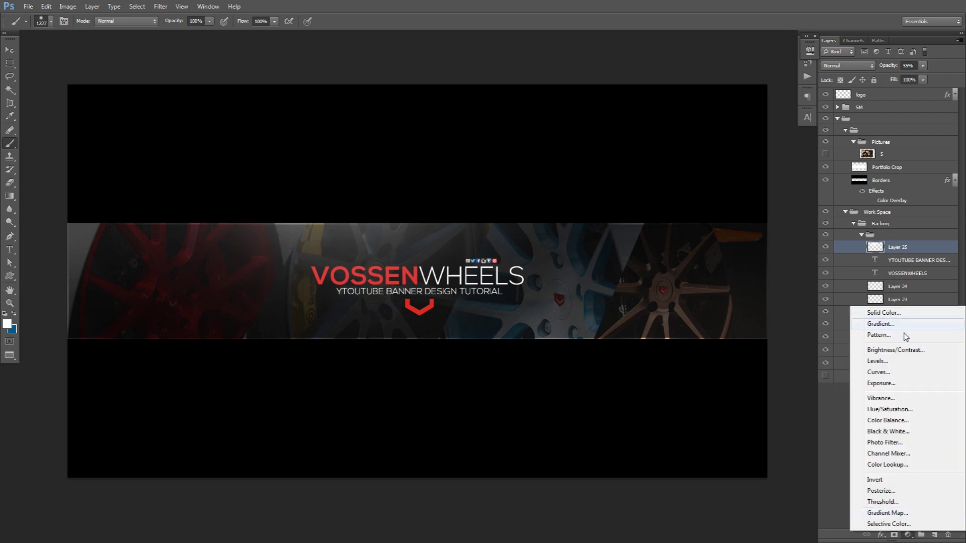
left_click(893, 350)
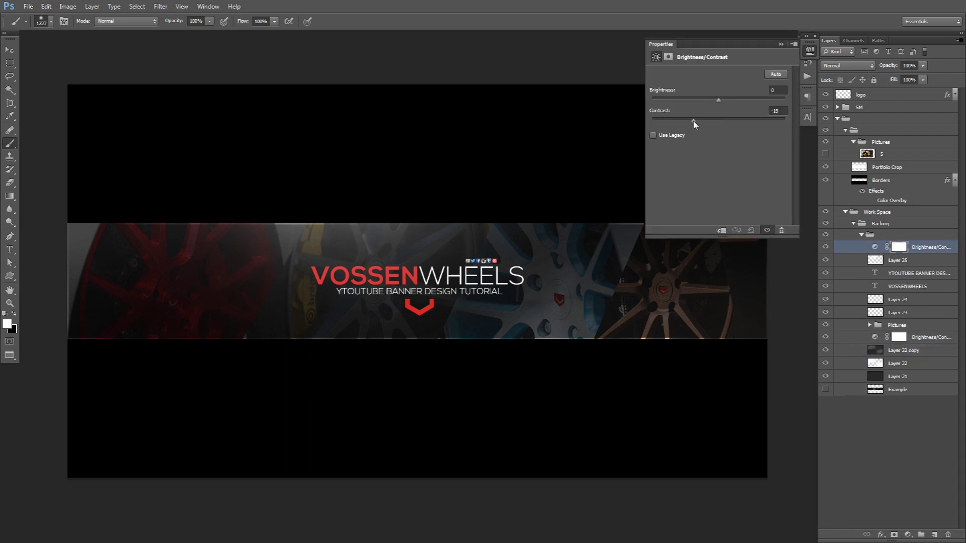
left_click_drag(694, 124, 693, 103)
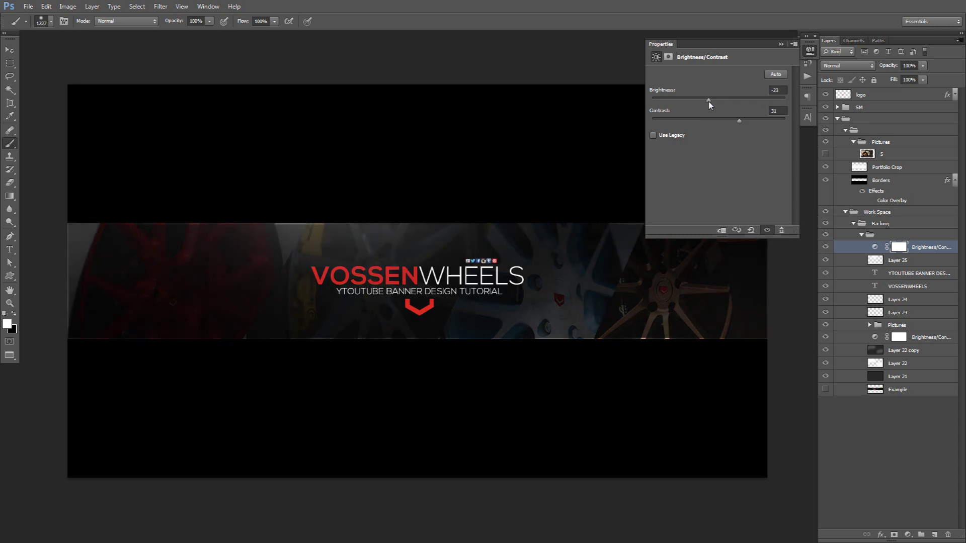
left_click_drag(710, 101, 726, 100)
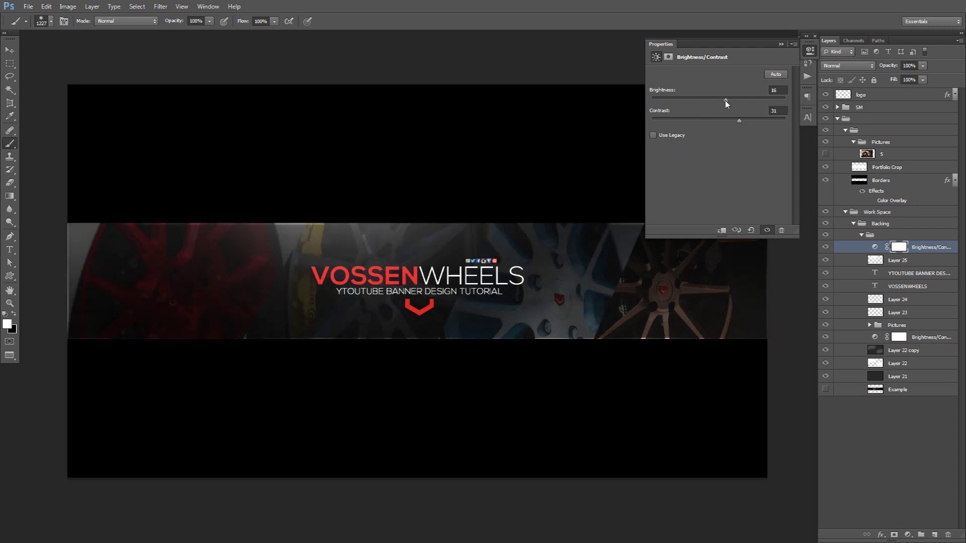
Add a Curves adjustment layer that raises the highlights and pins the shadows with a second curve point.
left_click(908, 534)
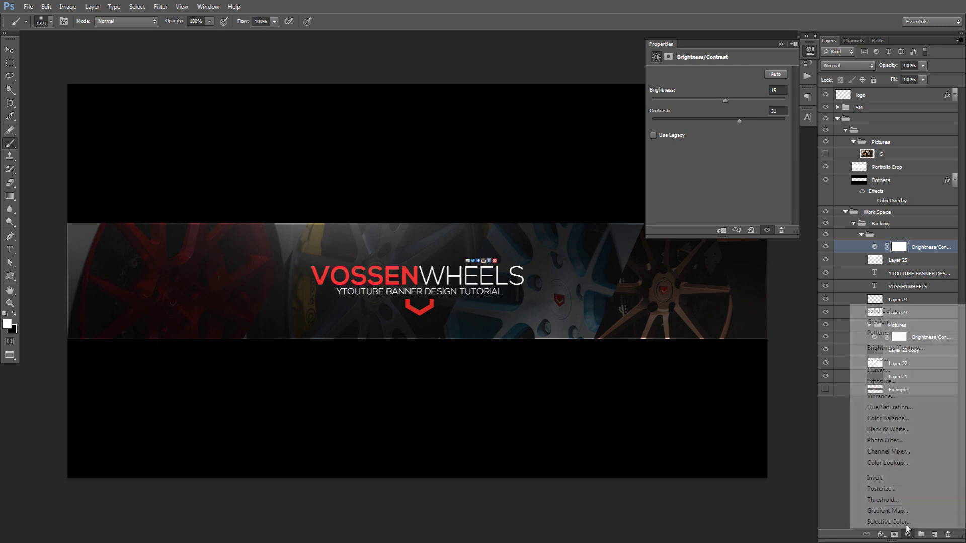
left_click(885, 367)
left_click_drag(763, 117, 759, 114)
left_click_drag(703, 178, 702, 181)
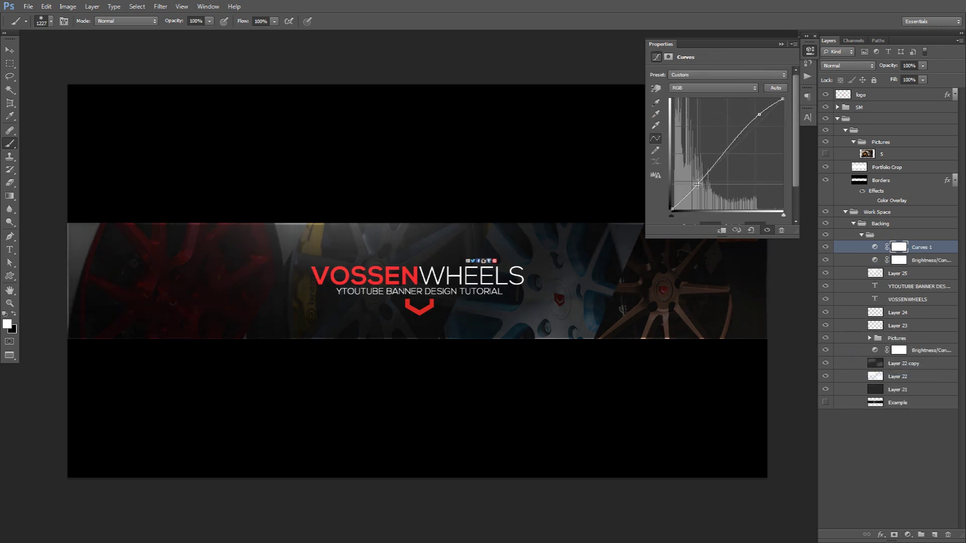
left_click(813, 55)
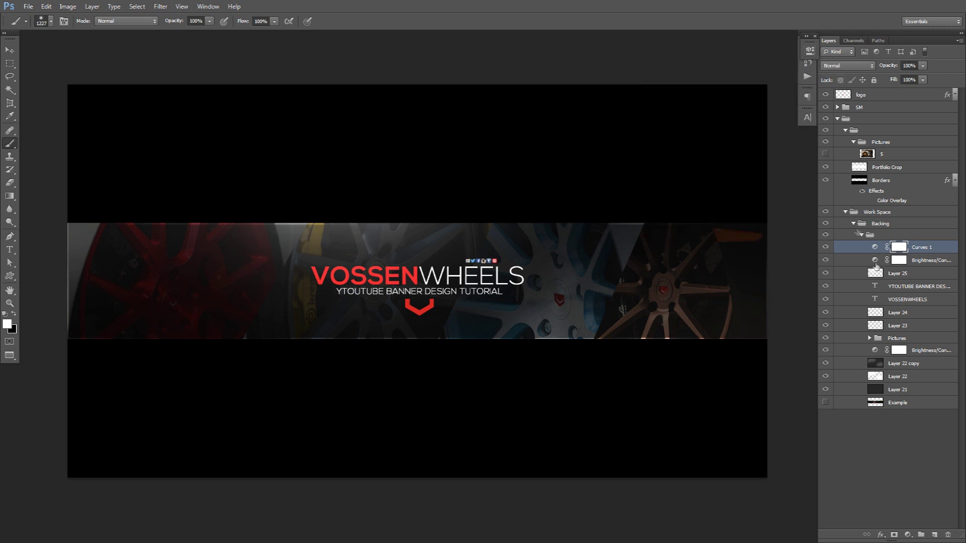
Hide the working layers to compare the banner with the Example layer, and turn the working layers back on.
left_click_drag(825, 247, 827, 393)
left_click(825, 403)
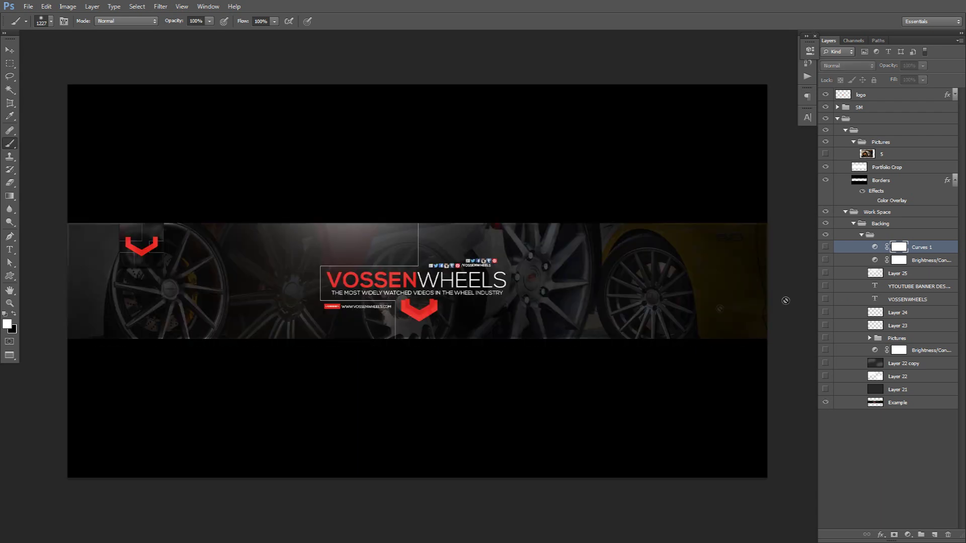
left_click_drag(826, 247, 825, 400)
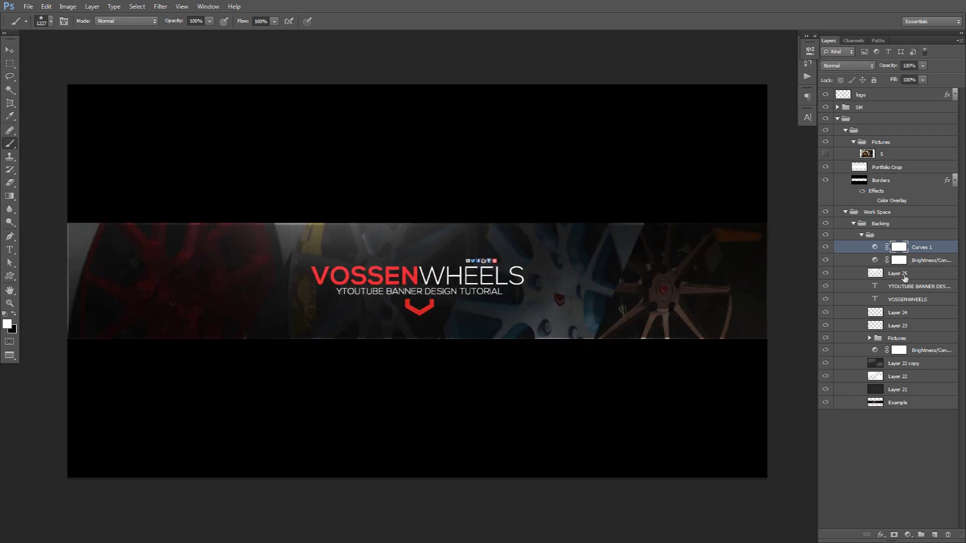
On a new top layer, draw a Pen path rising from below the banner, running beneath the subtitle, and slanting up beside VOSSEN.
left_click(934, 535)
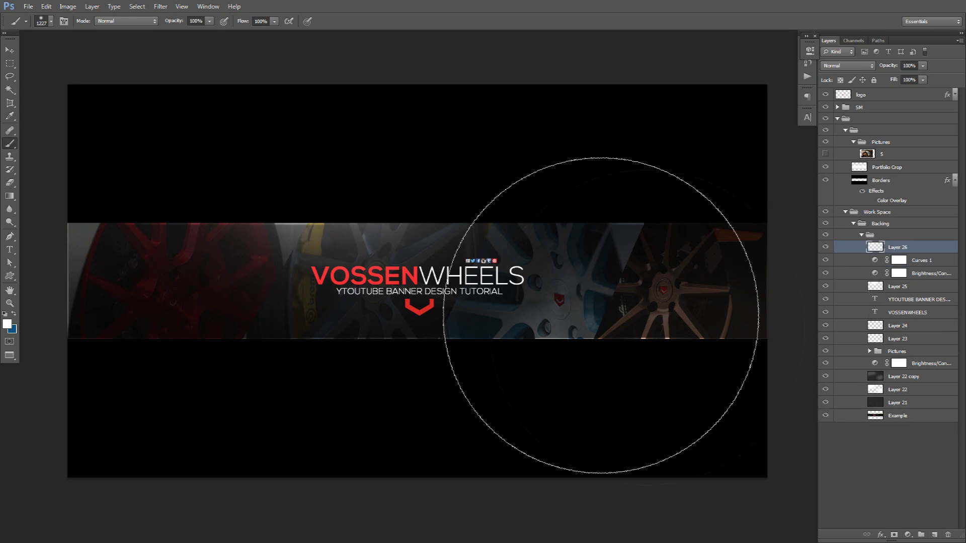
key("p")
scroll(374, 329, "up", 1)
left_click(398, 351)
left_click(398, 302)
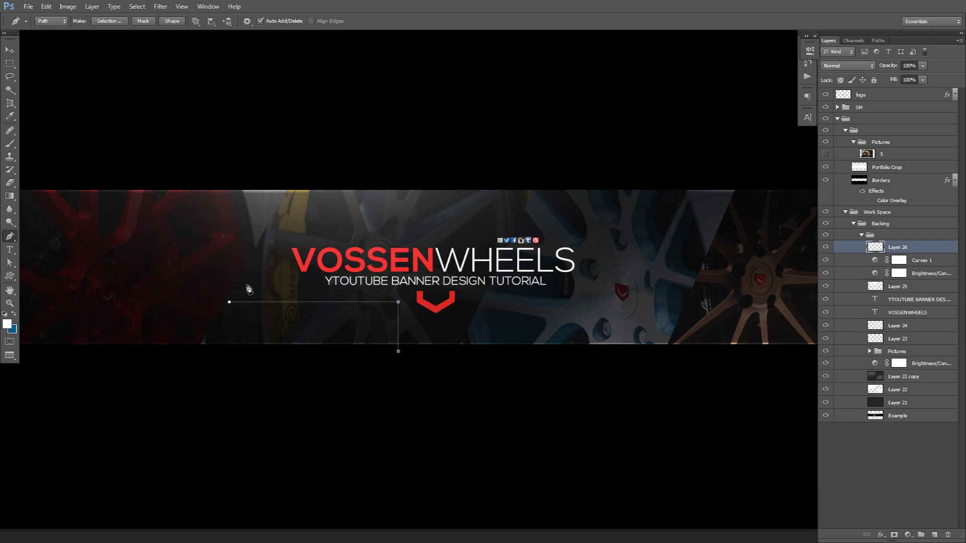
left_click(225, 302)
Stroke the Pen path beneath the subtitle and beside VOSSEN with the Pencil, and delete the path.
right_click(338, 236)
left_click(397, 304)
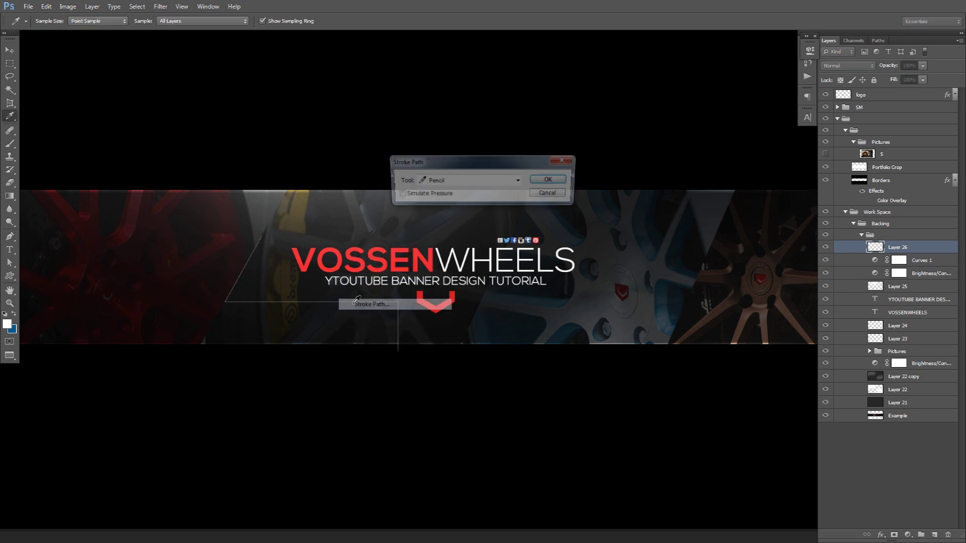
left_click(436, 182)
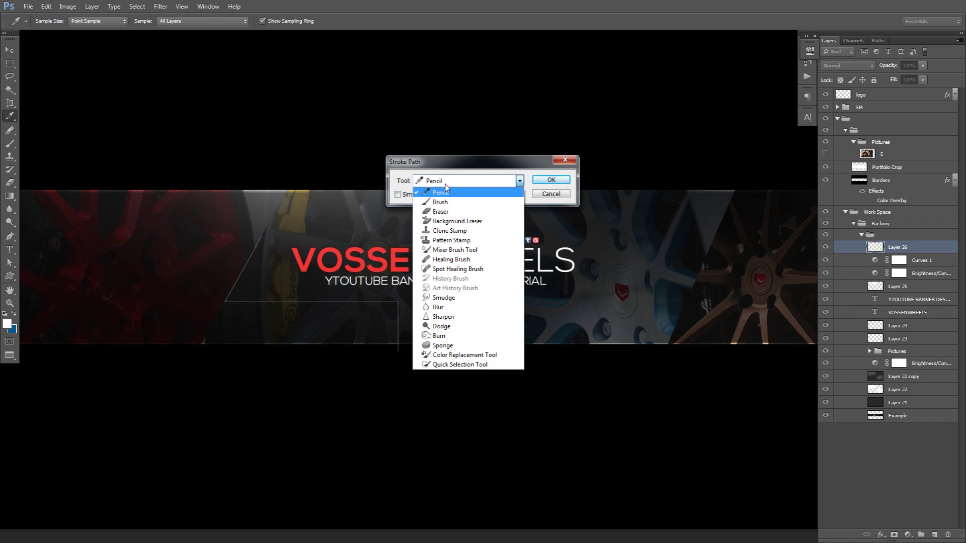
left_click(441, 192)
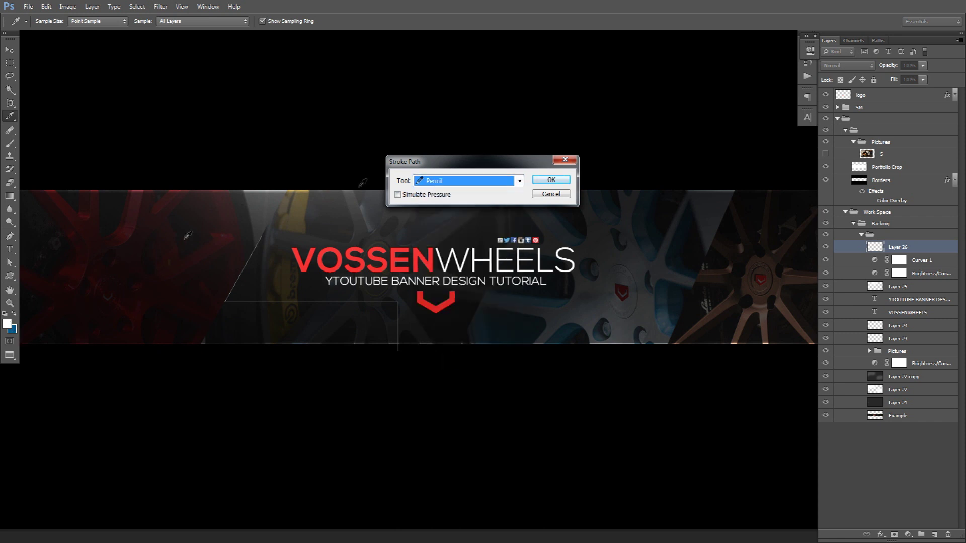
left_click(551, 179)
key("p")
right_click(491, 239)
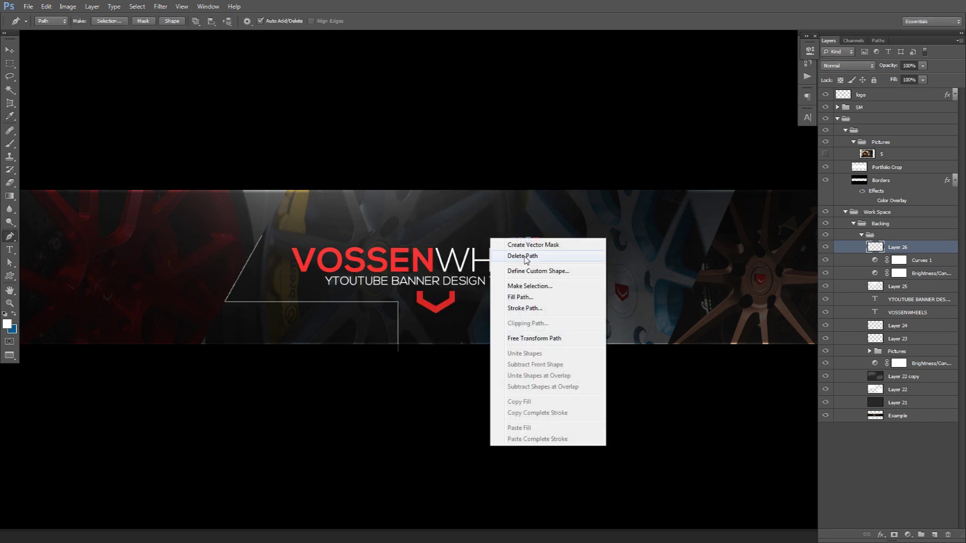
left_click(524, 256)
key("v")
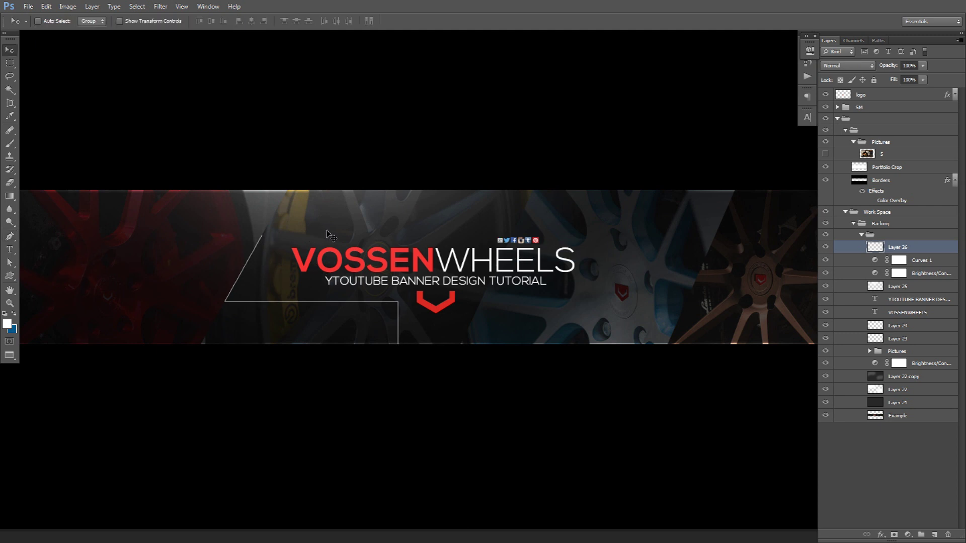
scroll(327, 234, "down", 1)
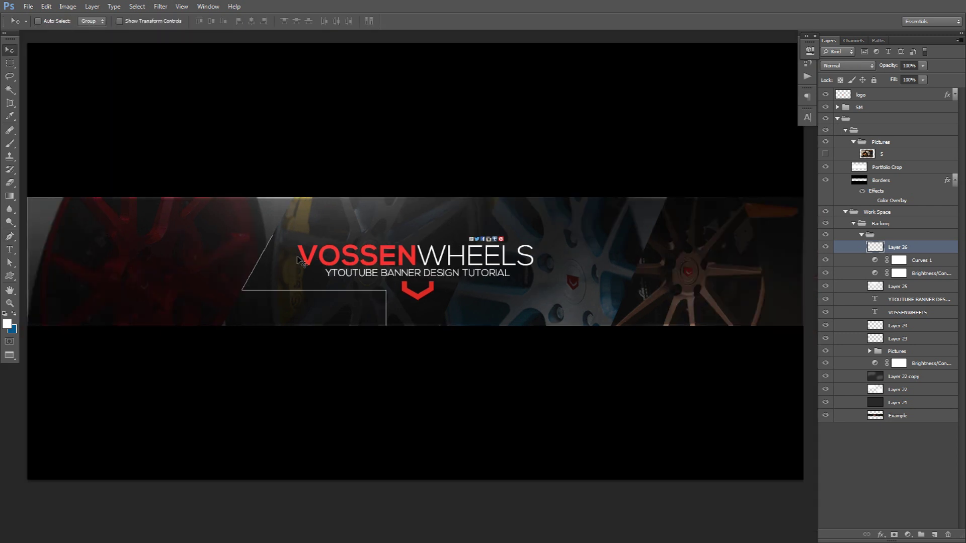
Draw a second Pen path descending from above the banner, running over WHEELS, and slanting down between the blue and bronze wheels.
scroll(301, 259, "up", 1)
key("p")
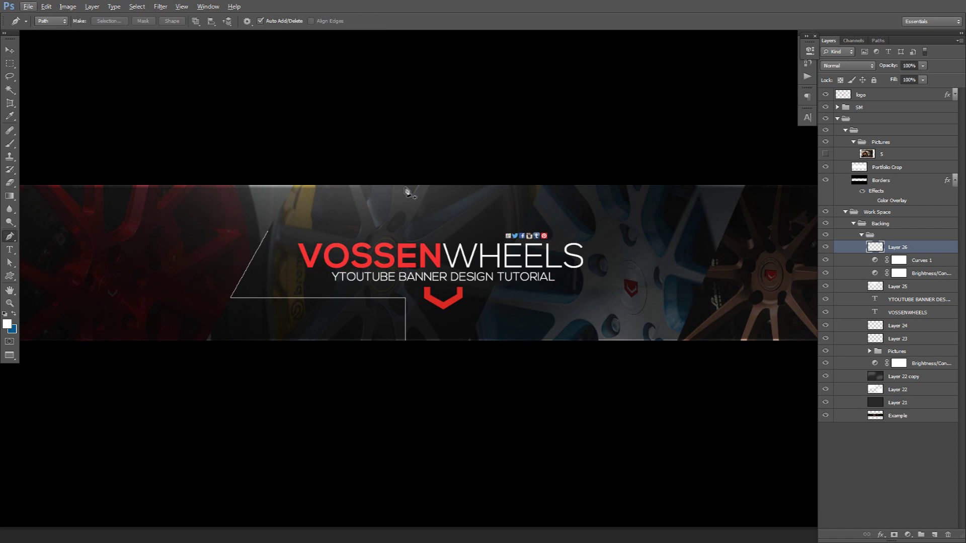
left_click(441, 176)
left_click(441, 214)
left_click(595, 217)
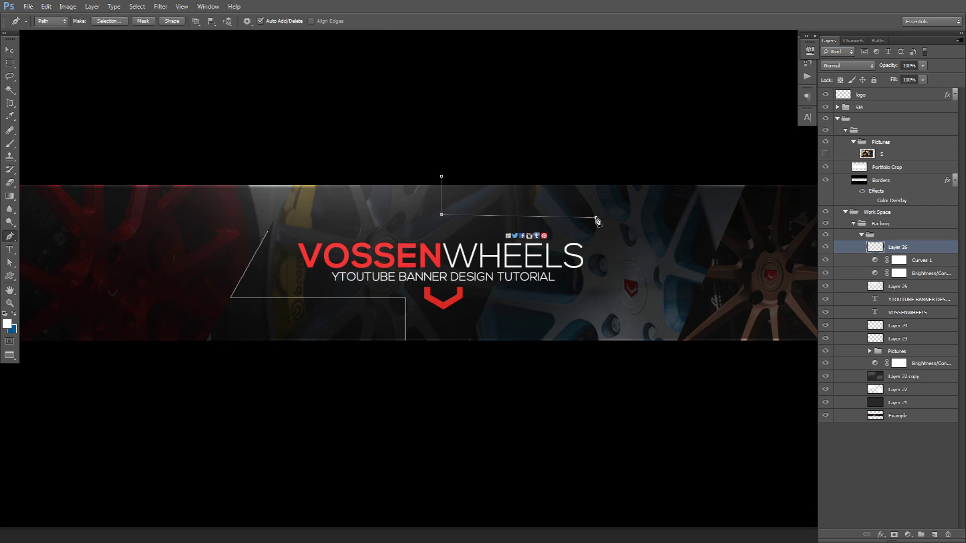
left_click(733, 215)
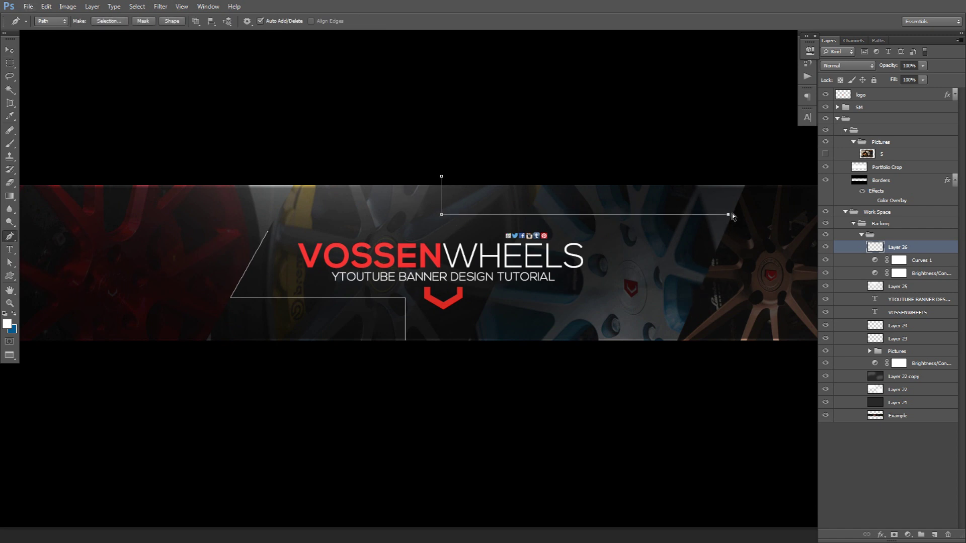
left_click(674, 348)
Stroke the second path above WHEELS with the Pencil and delete the path.
right_click(722, 287)
left_click(758, 322)
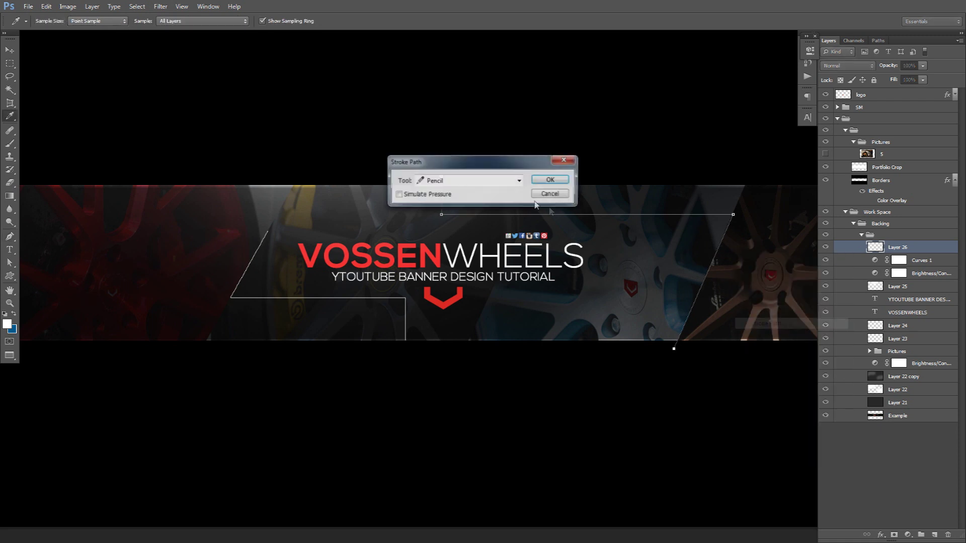
left_click(551, 181)
right_click(553, 197)
left_click(588, 214)
key("v")
scroll(588, 213, "down", 3, "alt")
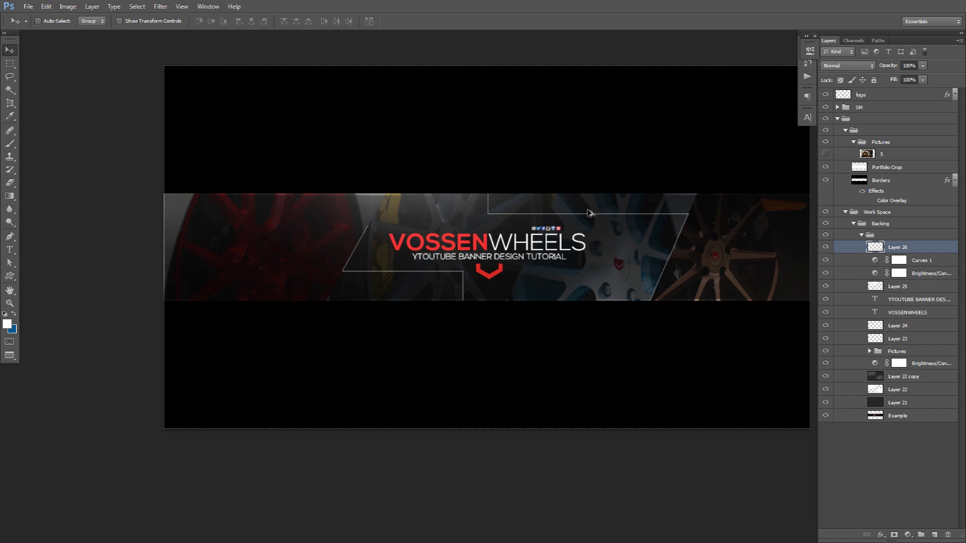
scroll(592, 206, "up", 1, "alt")
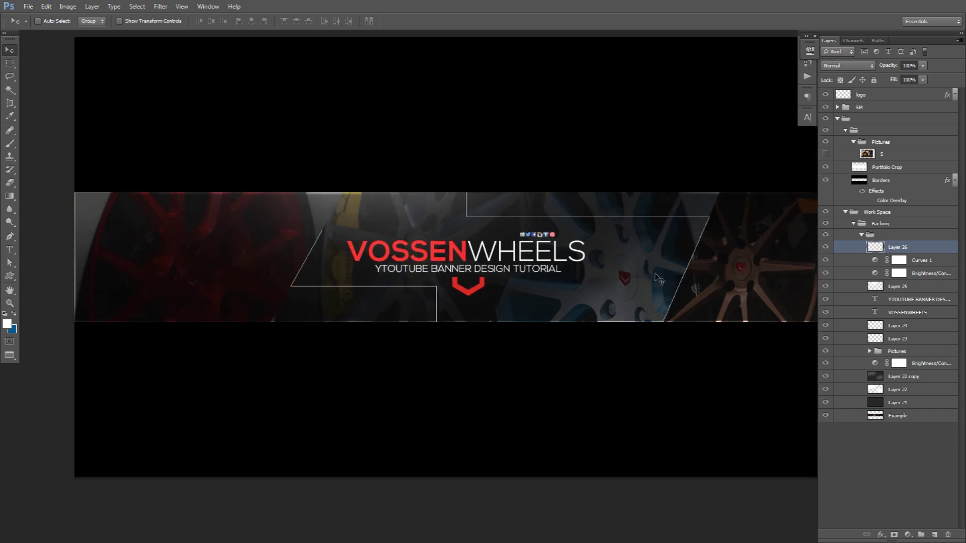
Undo both slanted accent lines and delete the remaining Pen path.
scroll(281, 262, "up", 1)
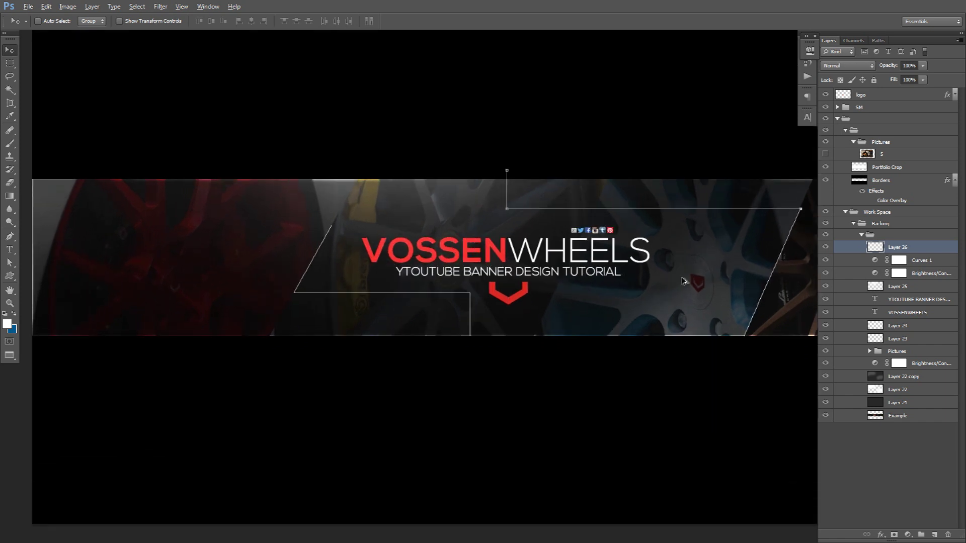
key("p")
right_click(611, 255)
left_click(648, 279)
Draw a straight-cornered Pen path from below the banner, under the subtitle, up beside VOSSEN, across above the title, and past the banner's upper edge.
left_click(467, 340)
left_click(466, 289)
left_click(326, 289)
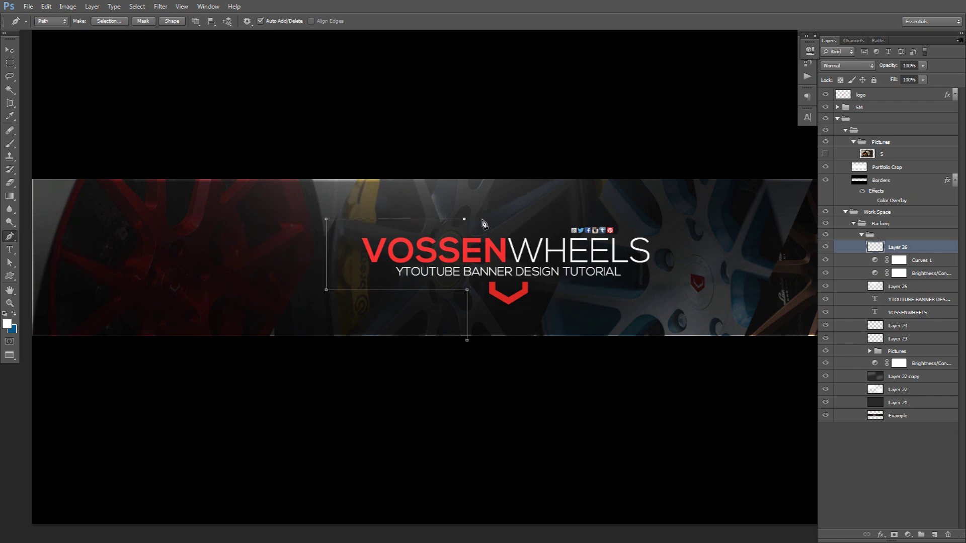
left_click(505, 218)
left_click(505, 155)
Stroke the bracket-shaped path around VOSSEN with the Pencil and delete the path.
right_click(535, 287)
left_click(558, 357)
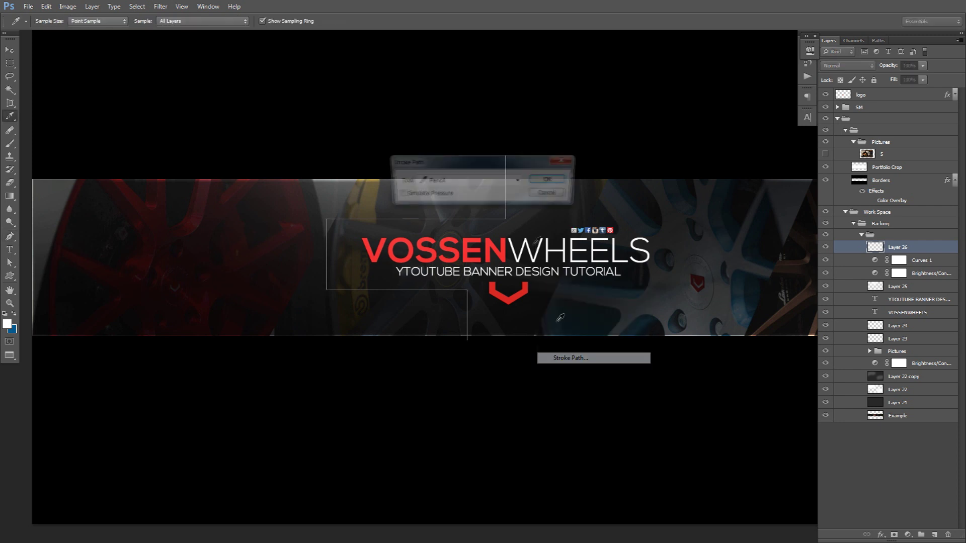
key("Return")
right_click(568, 211)
left_click(578, 231)
key("v")
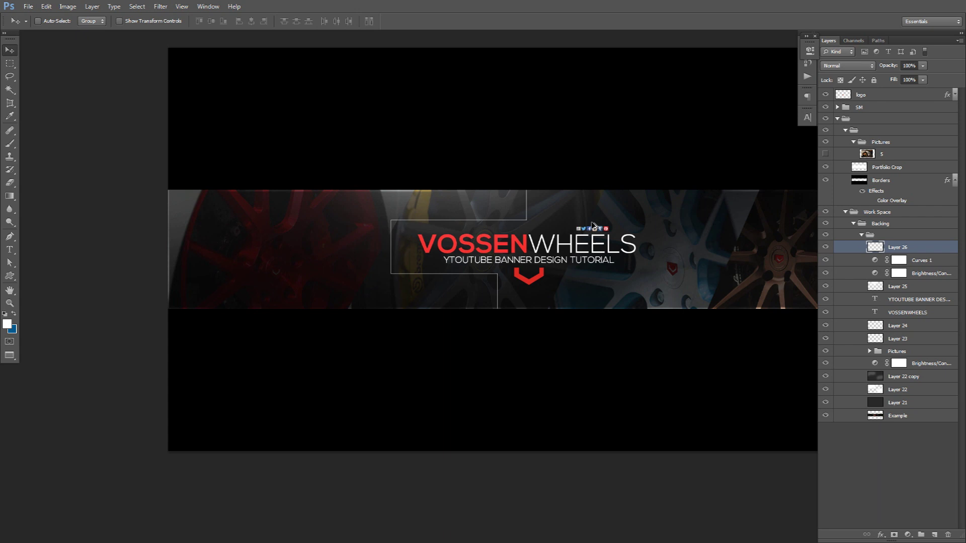
Add a new layer directly above the Pictures group and brush white highlights over the red, yellow, blue and bronze wheels.
scroll(592, 225, "down", 1)
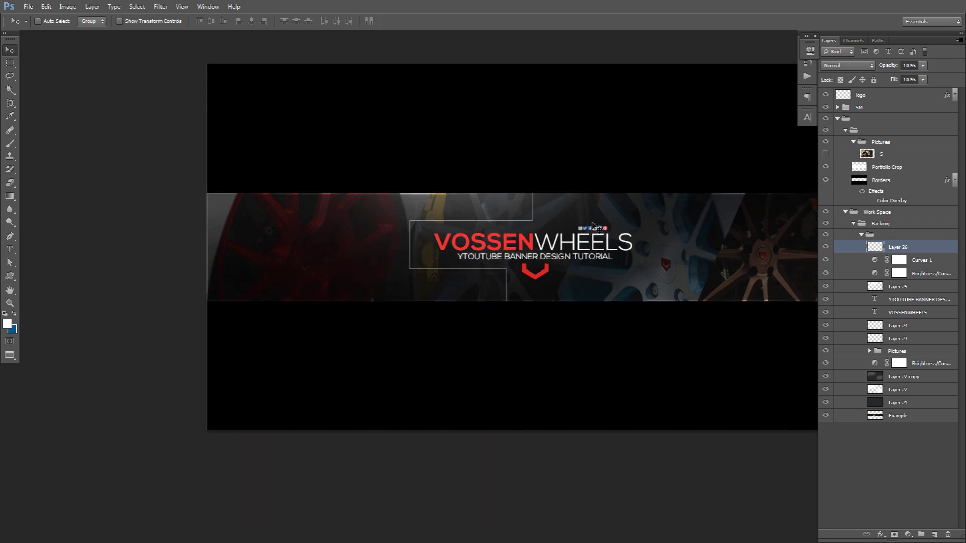
scroll(592, 225, "down", 1)
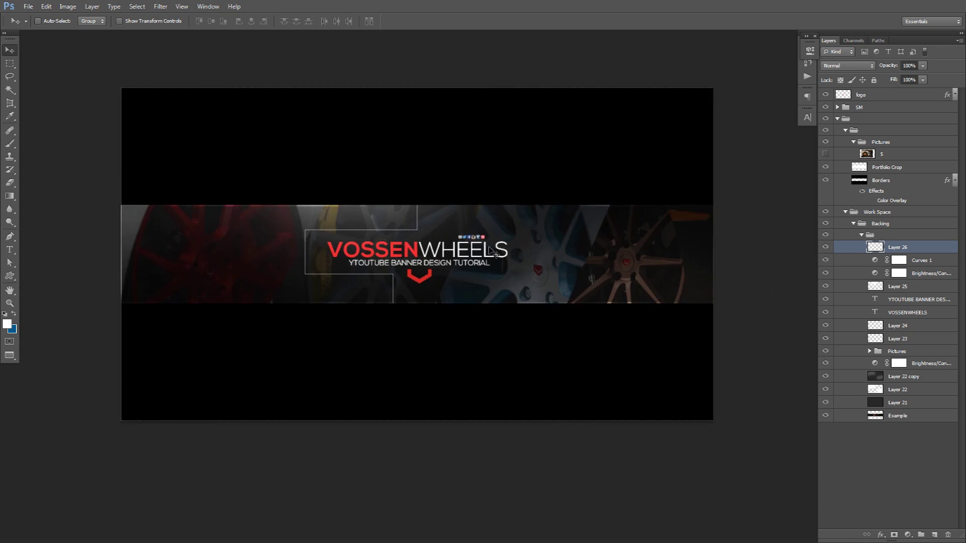
scroll(490, 251, "up", 1)
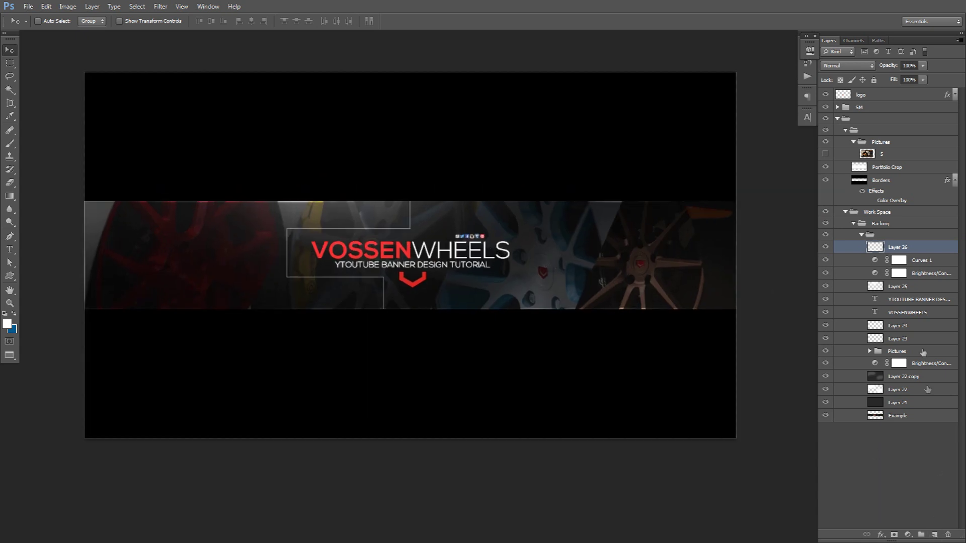
left_click(907, 327)
left_click(901, 351)
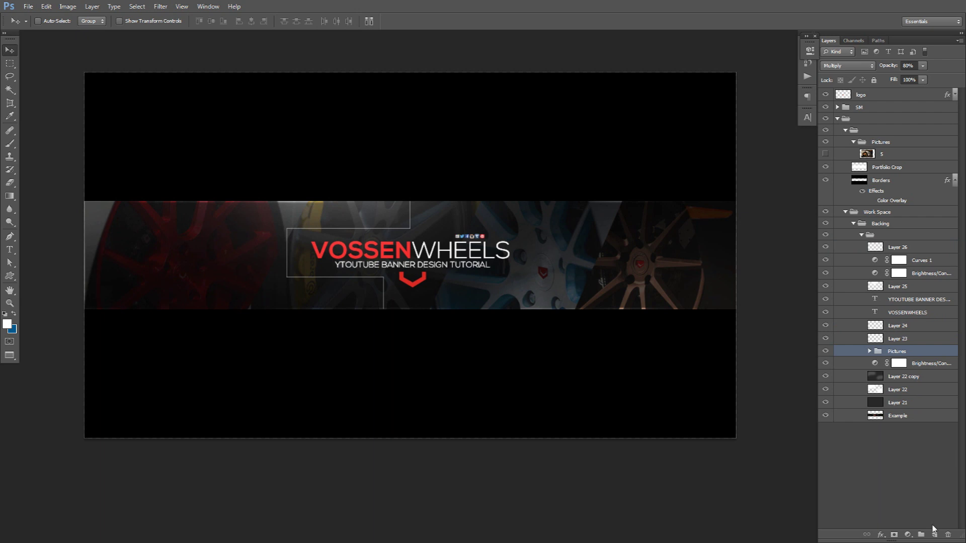
left_click(934, 535)
key("b")
left_click_drag(231, 277, 86, 281)
left_click_drag(259, 260, 232, 258)
mouse_move(141, 205)
left_mouse_down()
mouse_move(166, 244)
mouse_move(201, 201)
mouse_move(168, 263)
mouse_move(150, 274)
mouse_move(127, 262)
mouse_move(136, 299)
mouse_move(173, 283)
mouse_move(186, 295)
mouse_move(226, 287)
mouse_move(247, 249)
mouse_move(215, 223)
mouse_move(251, 206)
left_mouse_up()
mouse_move(356, 247)
left_mouse_down()
mouse_move(302, 236)
mouse_move(367, 206)
mouse_move(433, 212)
mouse_move(367, 274)
left_mouse_up()
mouse_move(486, 289)
left_mouse_down()
mouse_move(515, 287)
mouse_move(461, 290)
mouse_move(508, 286)
mouse_move(524, 273)
mouse_move(484, 225)
mouse_move(543, 257)
mouse_move(521, 209)
mouse_move(596, 225)
mouse_move(551, 270)
mouse_move(537, 322)
left_mouse_up()
left_click(637, 270)
mouse_move(644, 248)
left_mouse_down()
mouse_move(677, 244)
mouse_move(686, 287)
mouse_move(616, 294)
mouse_move(642, 236)
mouse_move(619, 247)
mouse_move(624, 224)
left_mouse_up()
Set the highlight layer's blend mode to Overlay and its opacity to 53%.
left_click(837, 52)
left_click(867, 72)
left_click(866, 67)
left_click(863, 196)
left_click(924, 65)
left_click_drag(907, 79, 903, 81)
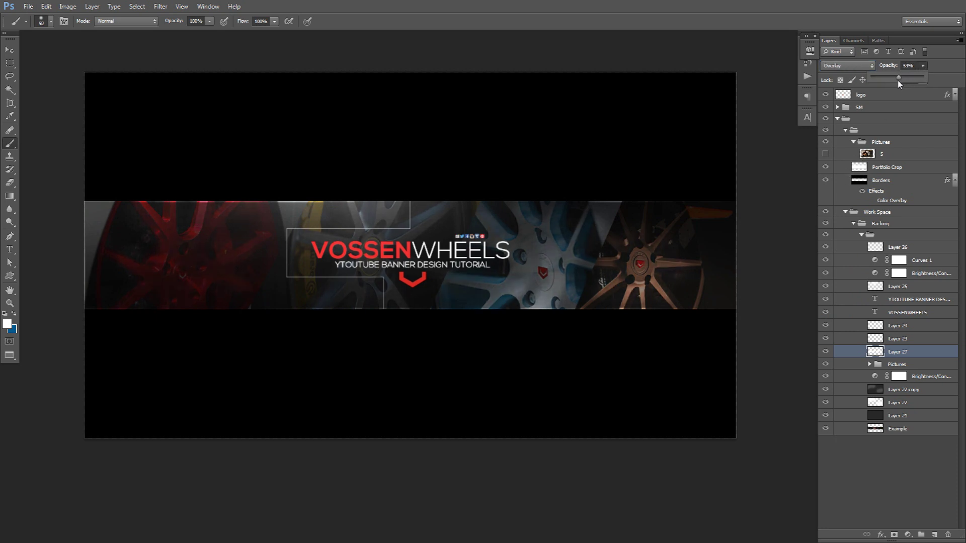
key("e")
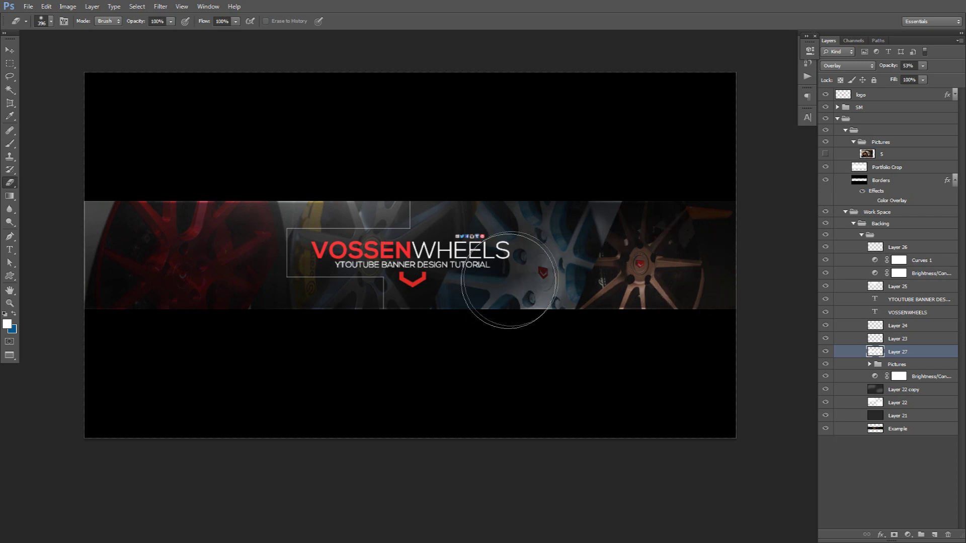
key("v")
scroll(516, 279, "up", 2)
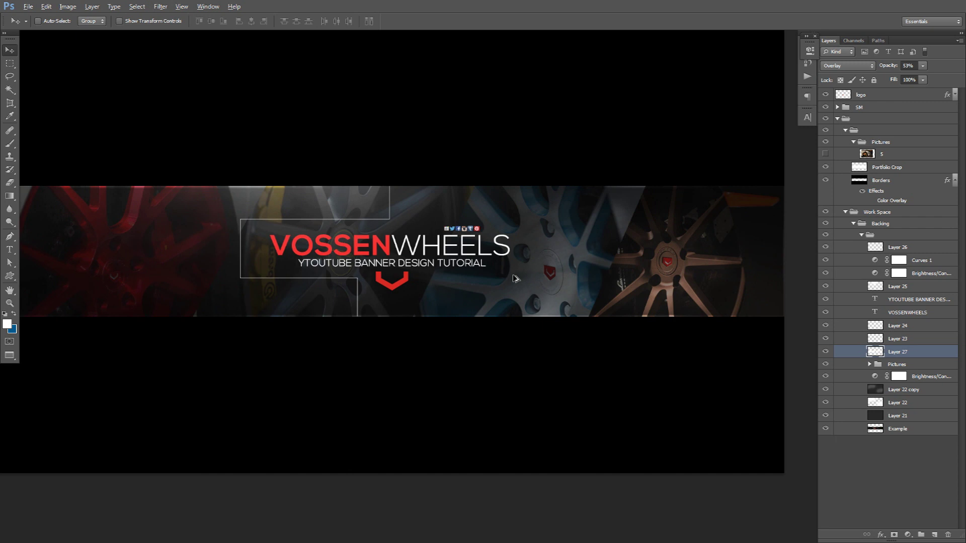
key("alt")
key("alt")
scroll(516, 279, "down", 1)
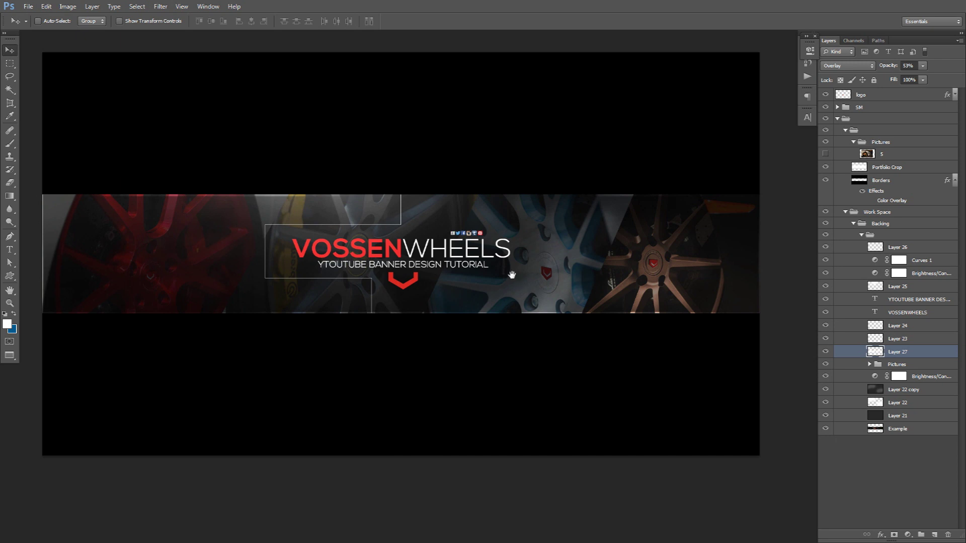
left_click_drag(441, 235, 443, 245)
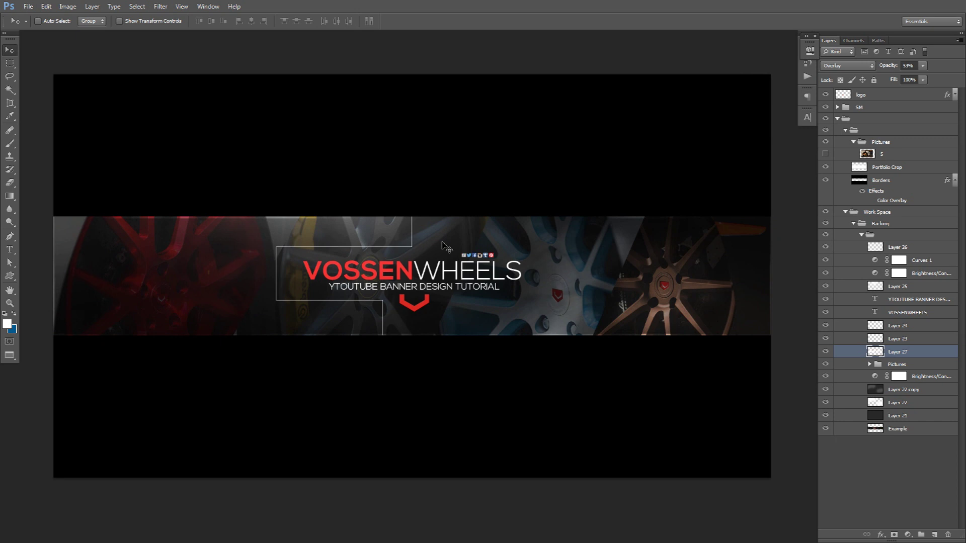